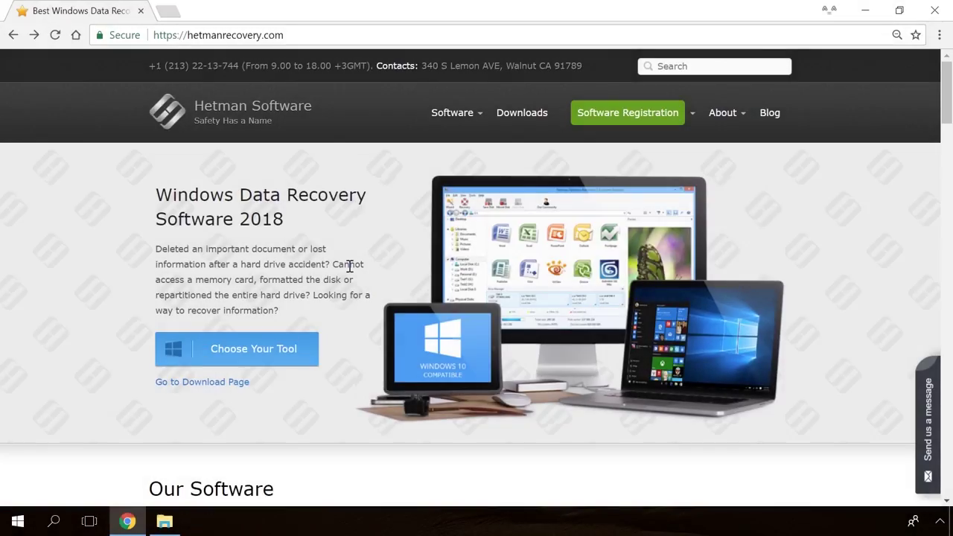
- Find Internet Spy in the product grid and download its installer
scroll(349, 265, "down", 4)
scroll(350, 270, "down", 4)
scroll(350, 270, "down", 5)
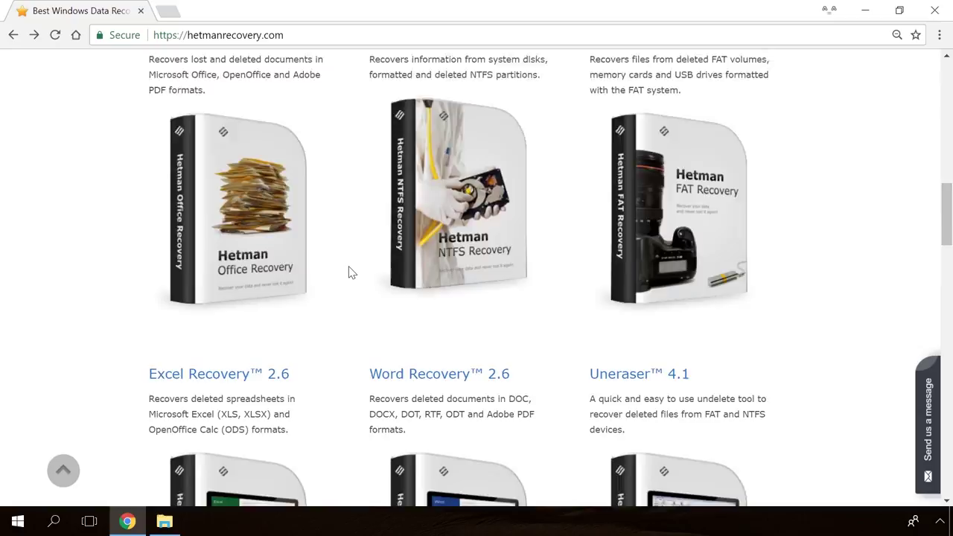
scroll(351, 272, "down", 5)
scroll(351, 272, "up", 1)
scroll(350, 268, "up", 4)
scroll(350, 268, "up", 4)
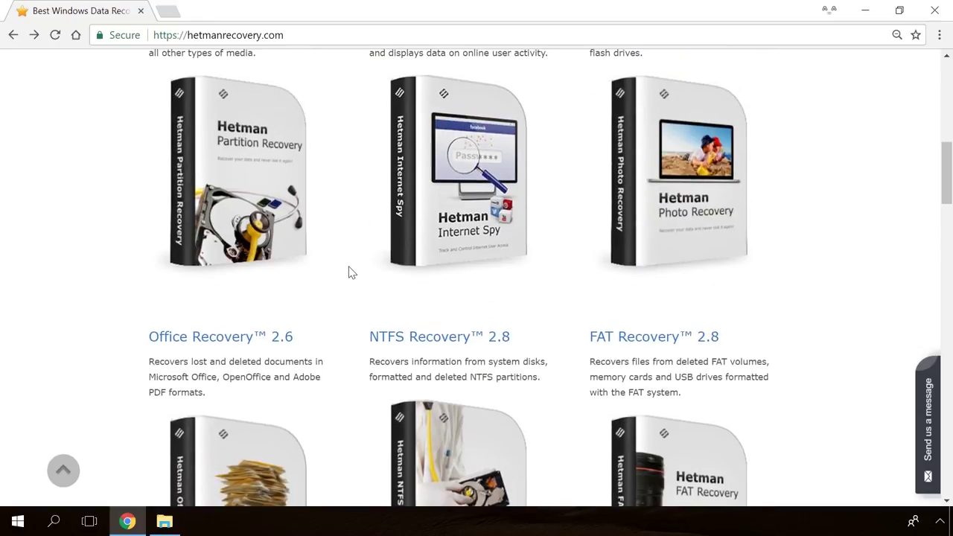
scroll(354, 273, "up", 2)
left_click(451, 152)
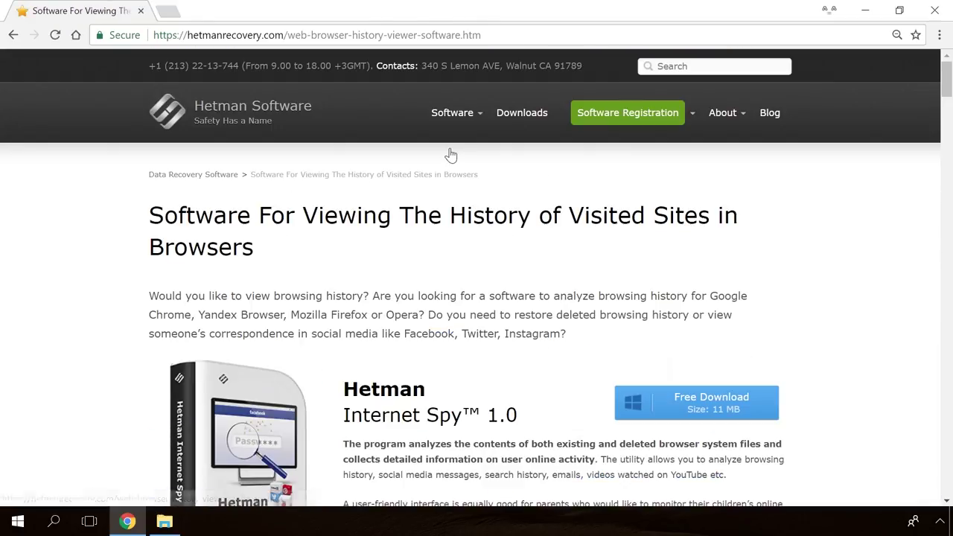
scroll(477, 200, "down", 2)
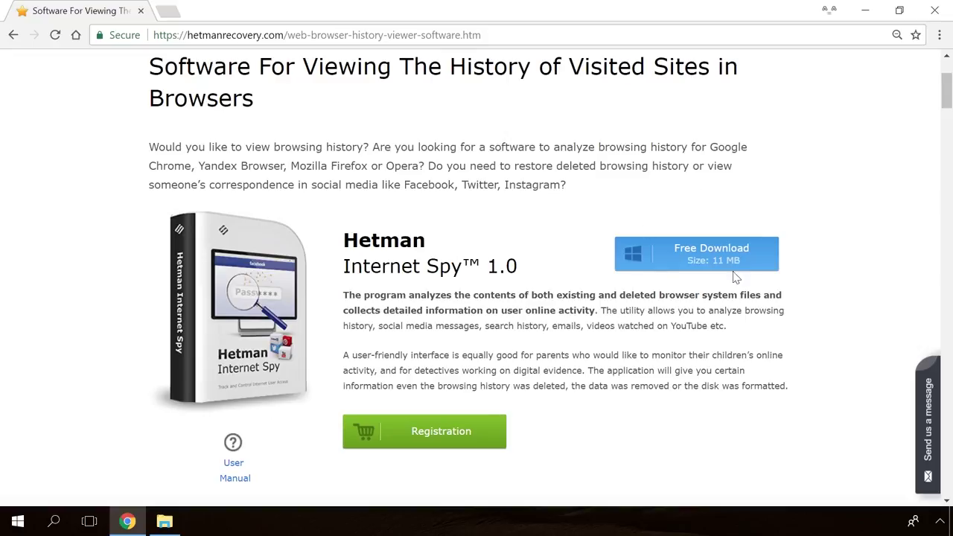
left_click(726, 261)
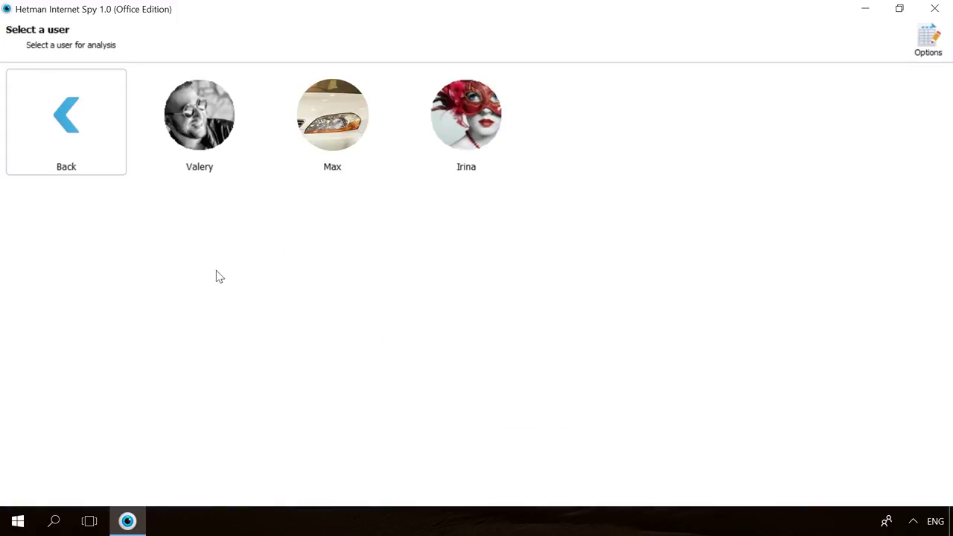
- In Internet Spy, pick the user, select Google Chrome and show its saved passwords
left_click(167, 169)
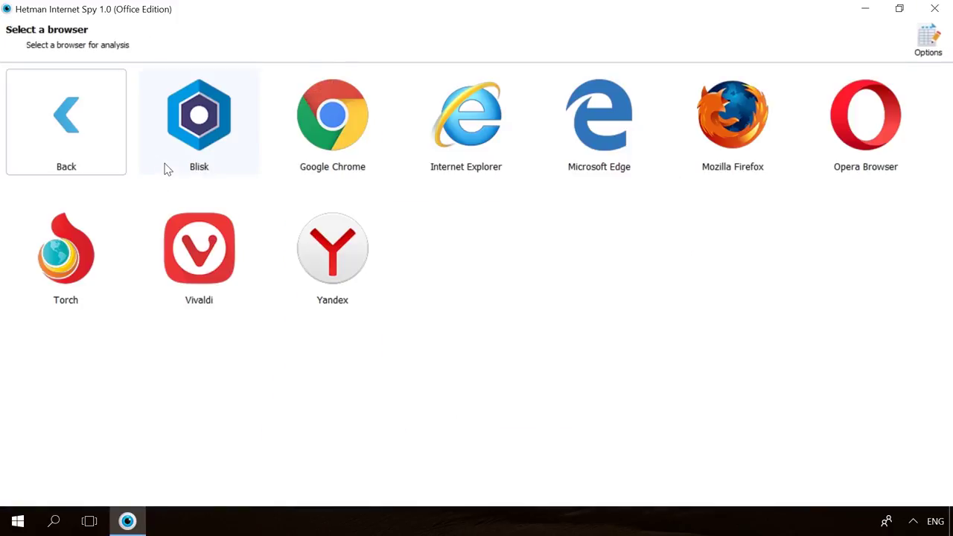
left_click(304, 157)
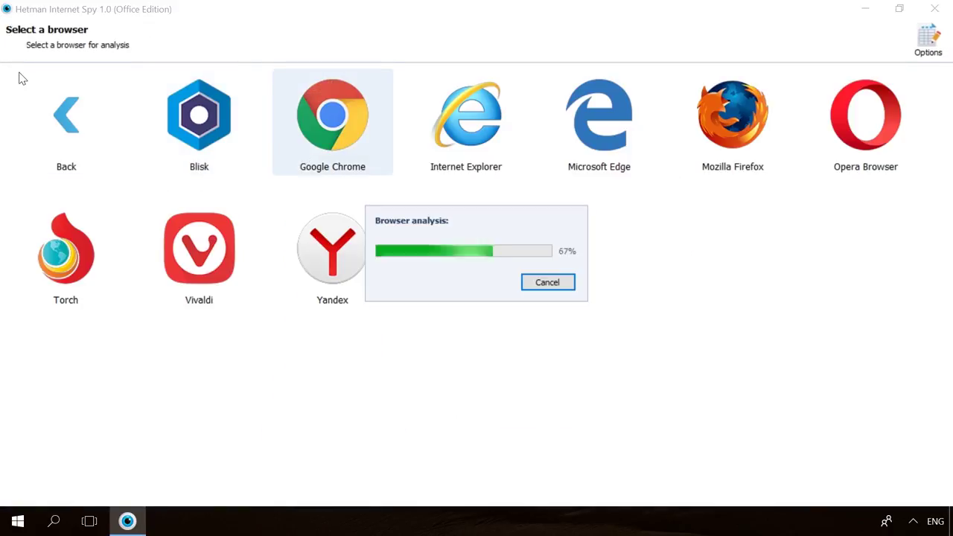
left_click(18, 167)
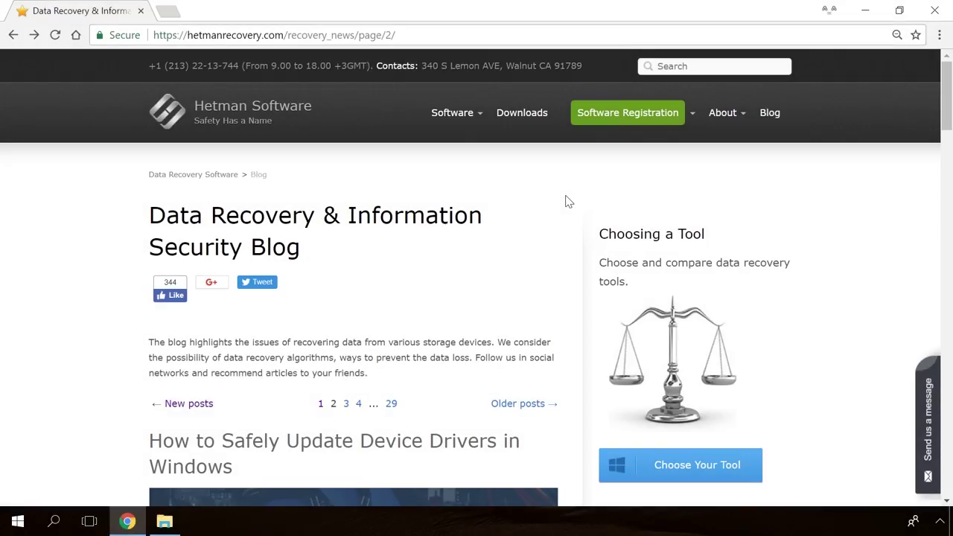
- Open the 'Windows Detected a Hard Disk Problem' post from the blog list
scroll(566, 201, "down", 3)
scroll(566, 201, "down", 5)
scroll(566, 201, "down", 4)
scroll(566, 201, "down", 4)
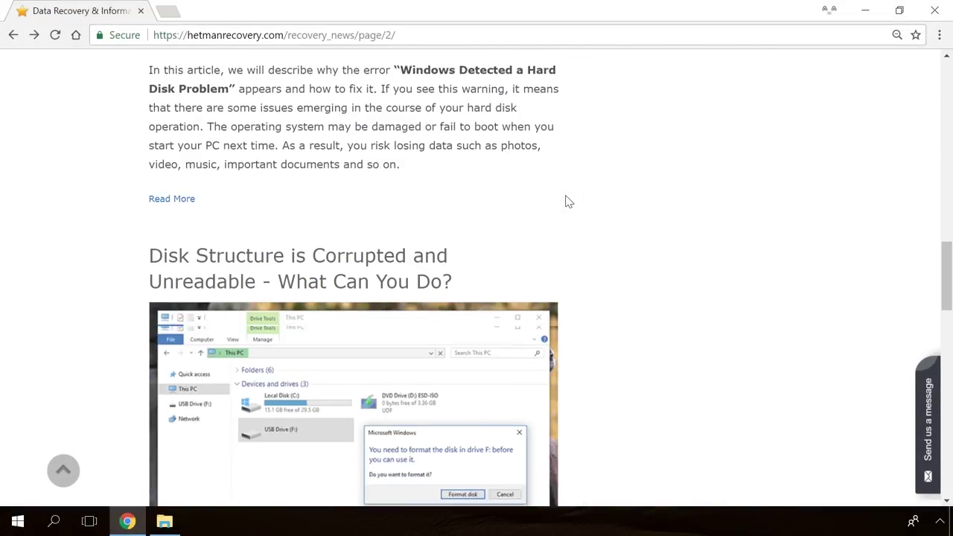
scroll(566, 201, "down", 6)
scroll(565, 201, "down", 5)
scroll(566, 200, "down", 4)
scroll(565, 201, "up", 5)
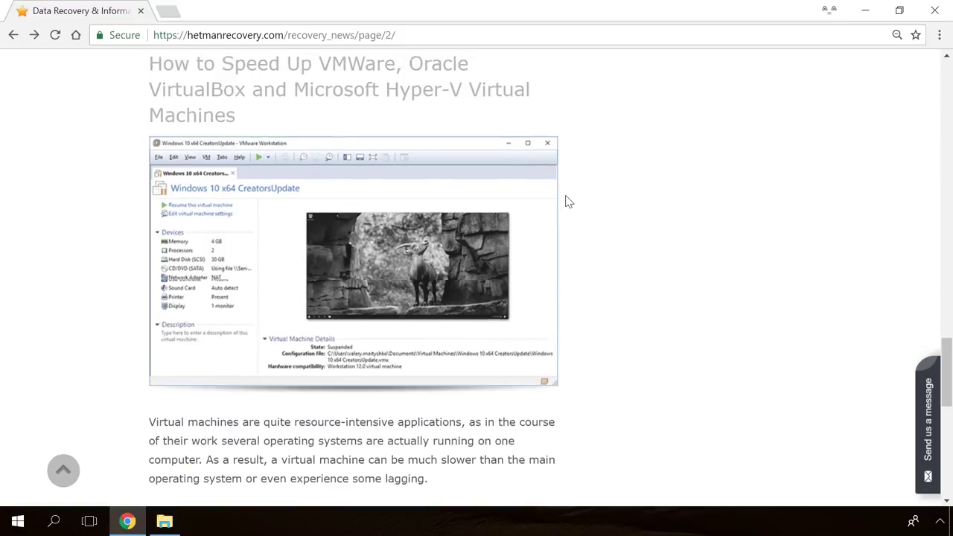
scroll(566, 201, "up", 9)
scroll(566, 201, "up", 4)
scroll(566, 201, "up", 2)
left_click(362, 266)
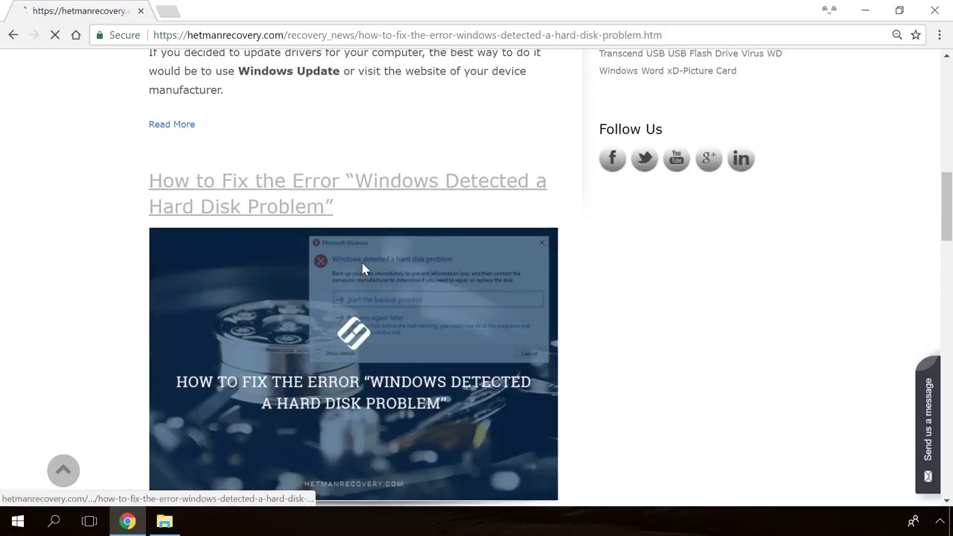
- Expand the article's 'Send us a message' form
scroll(565, 325, "down", 4)
scroll(566, 325, "down", 6)
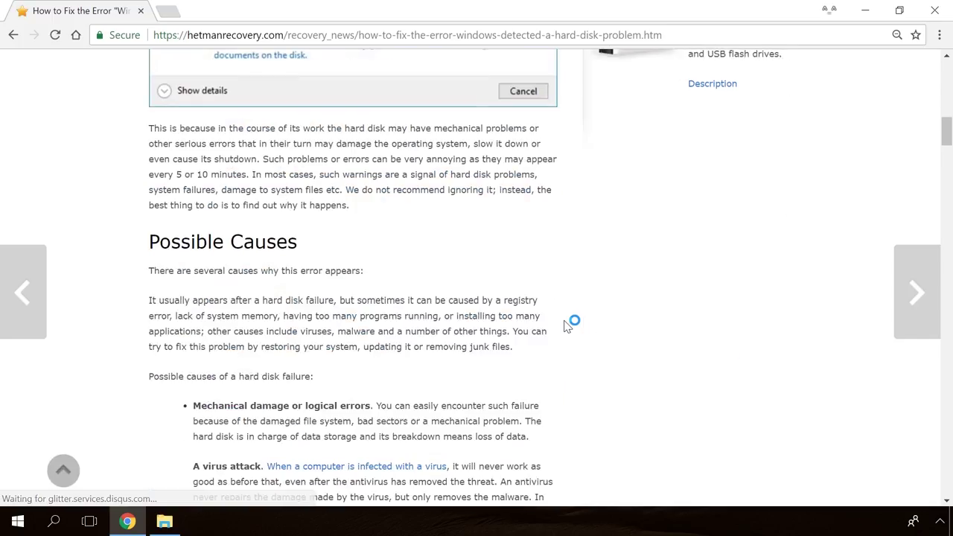
scroll(566, 325, "down", 3)
scroll(565, 325, "down", 5)
scroll(565, 326, "down", 6)
scroll(565, 325, "up", 1)
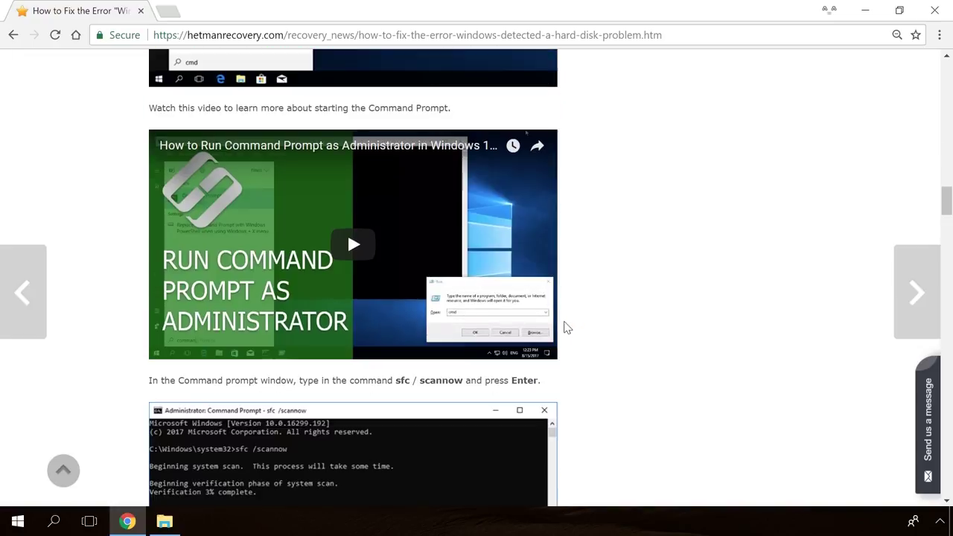
left_click(932, 402)
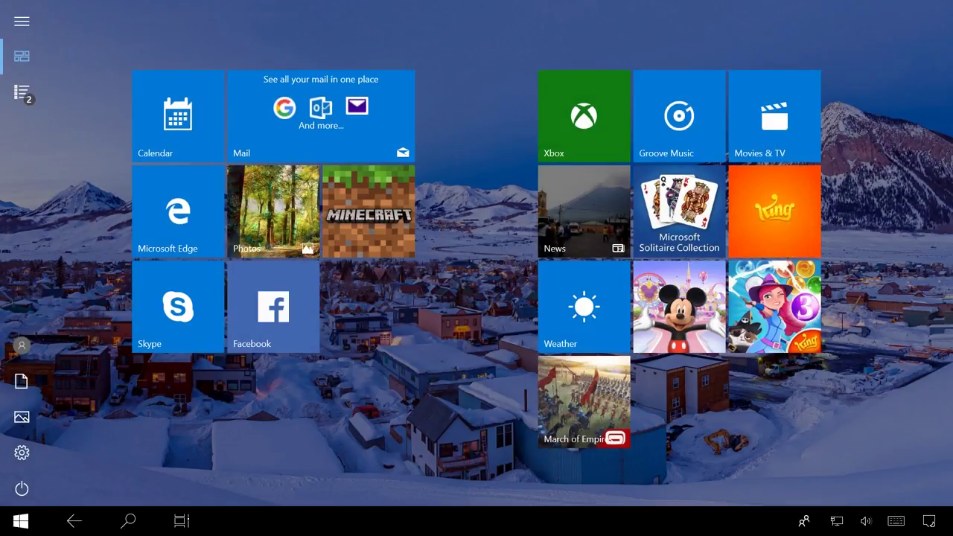
- Tap the Facebook tile on the tablet-mode Start screen twice to try launching it
left_click(273, 294)
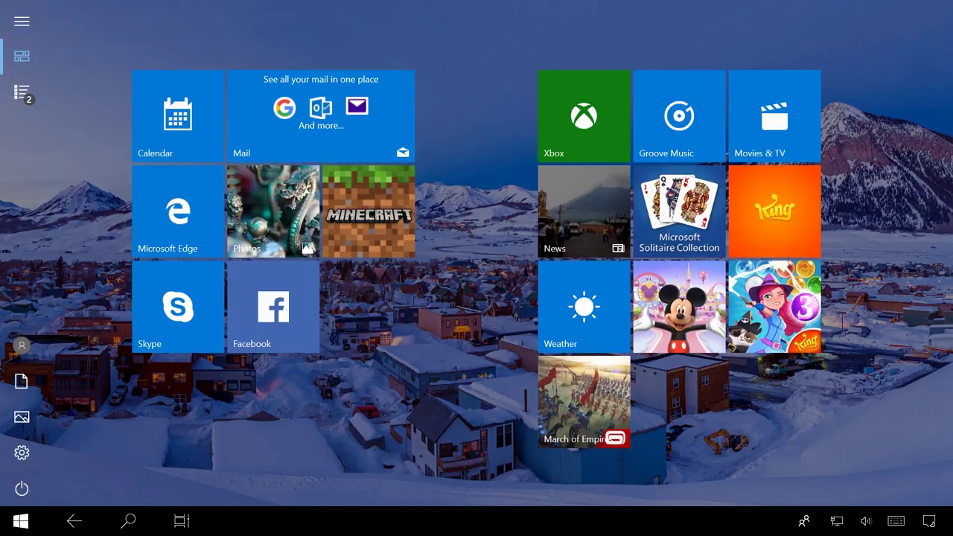
left_click(273, 309)
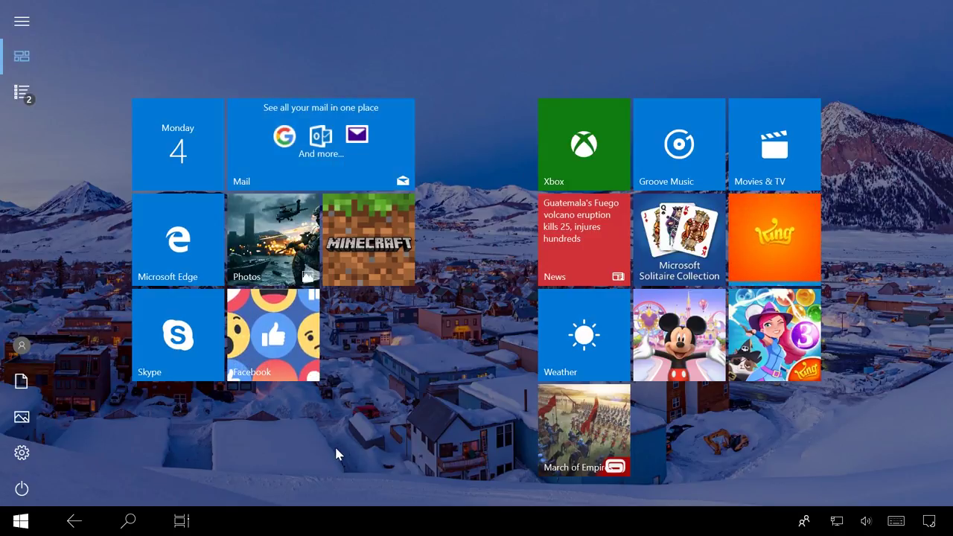
left_click(181, 521)
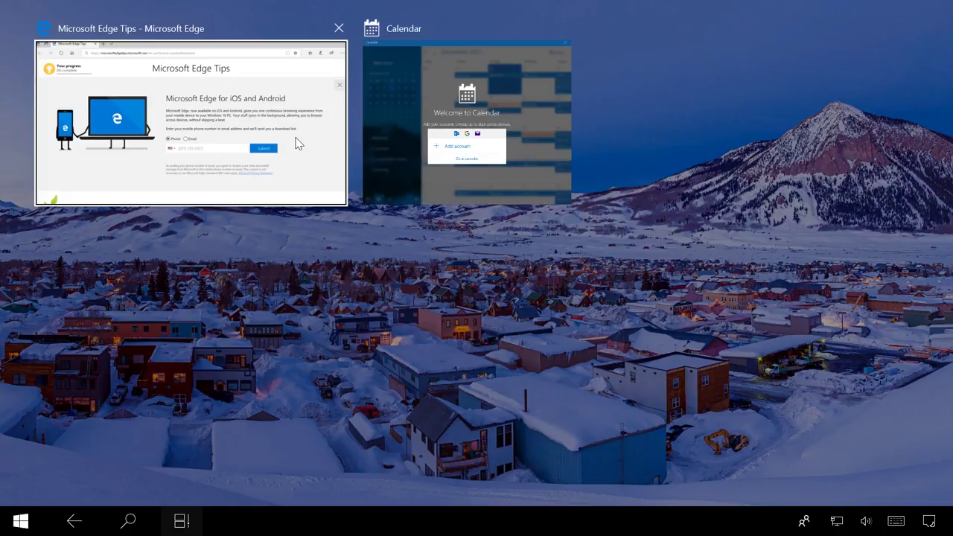
left_click(296, 143)
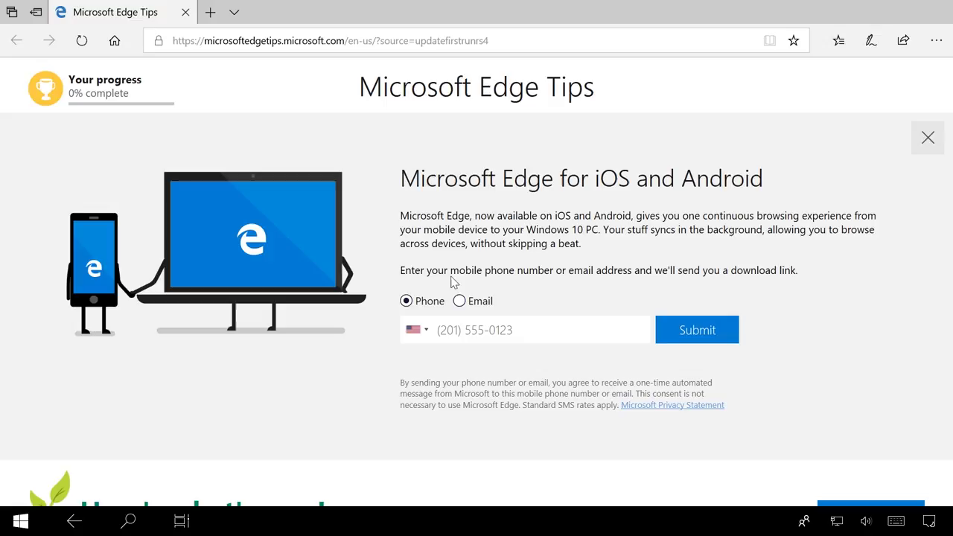
left_click(181, 521)
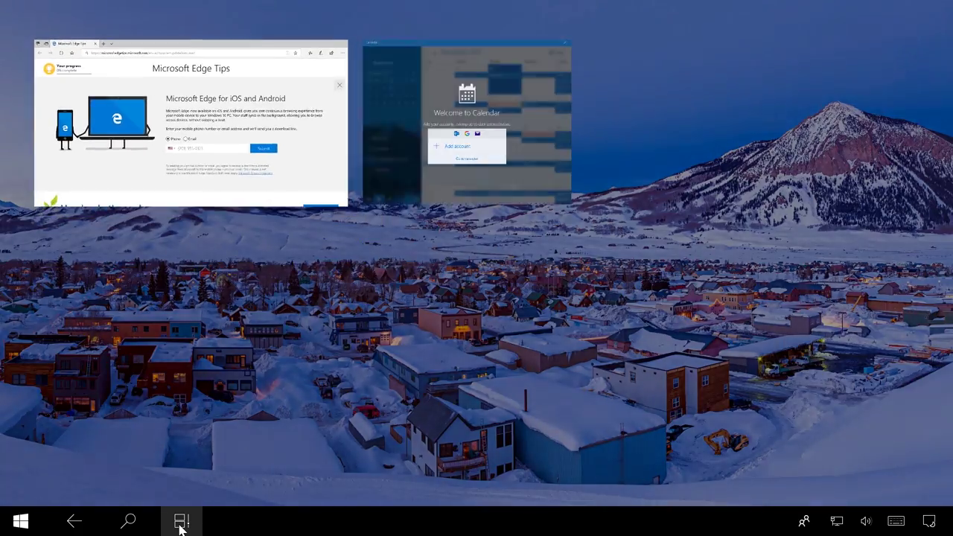
left_click(423, 177)
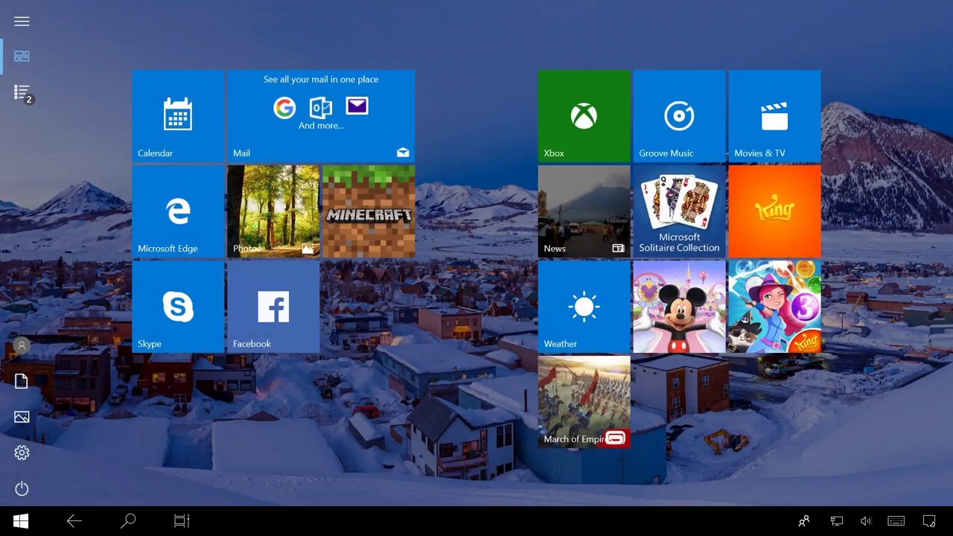
left_click(273, 298)
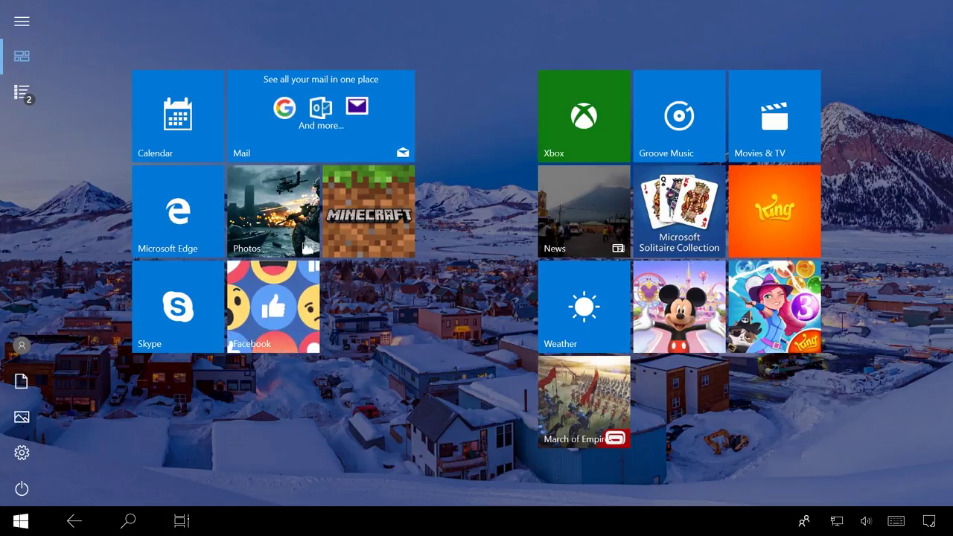
key("super")
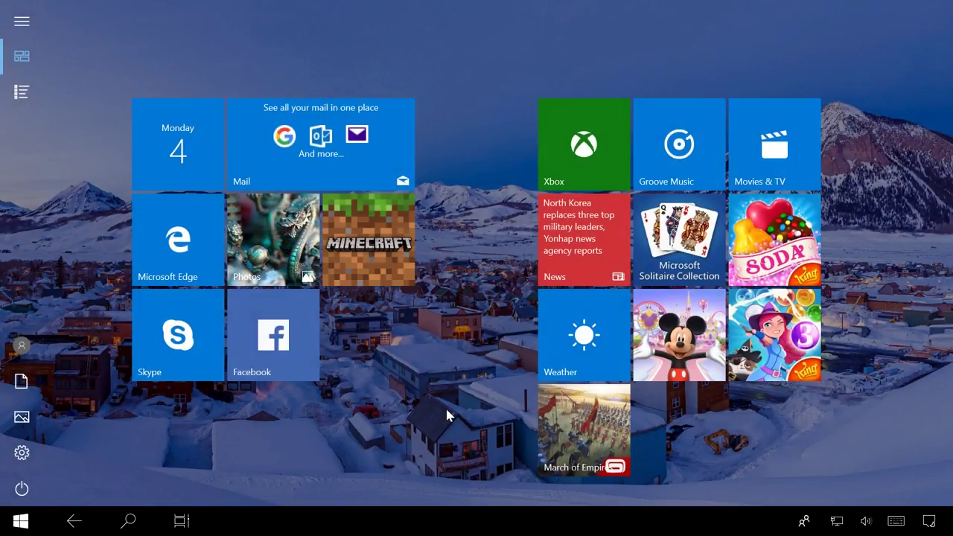
left_click(183, 521)
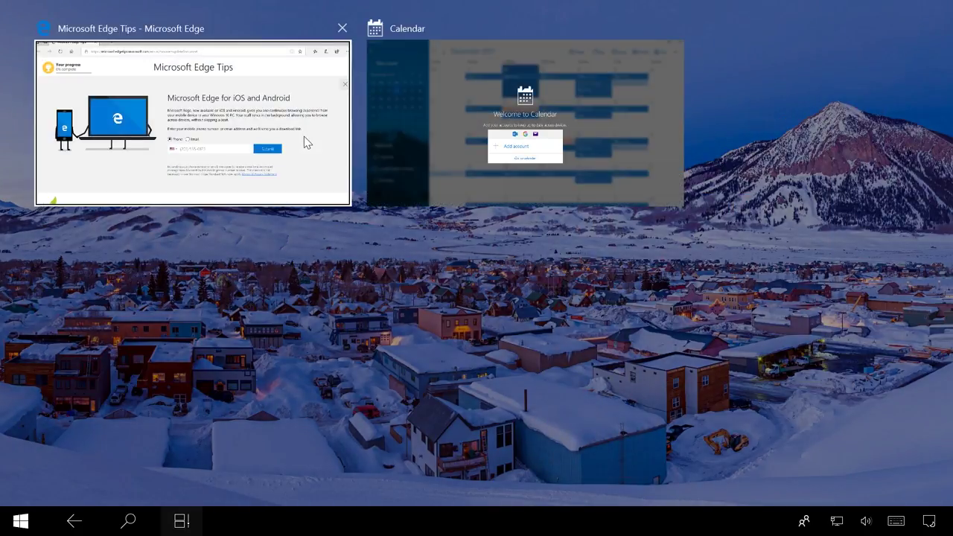
left_click(303, 142)
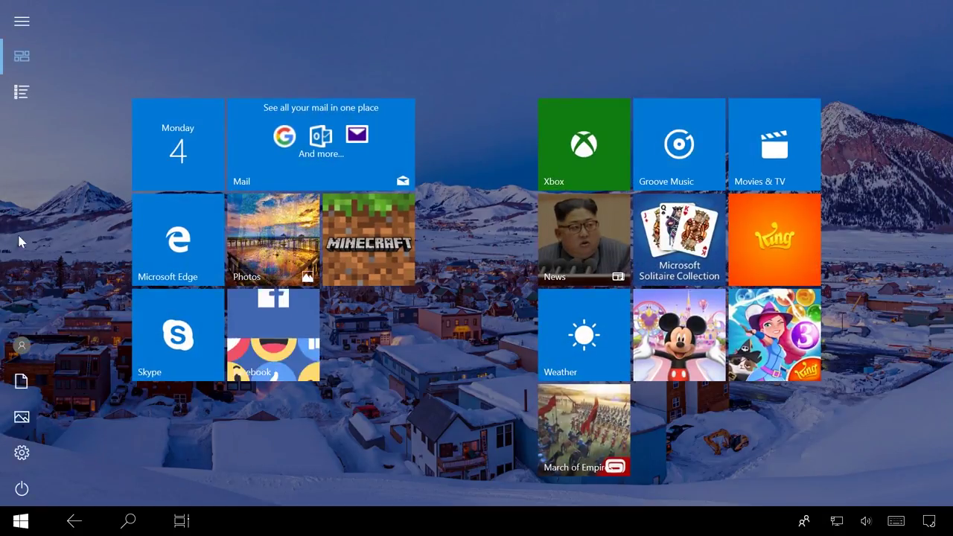
left_click(23, 93)
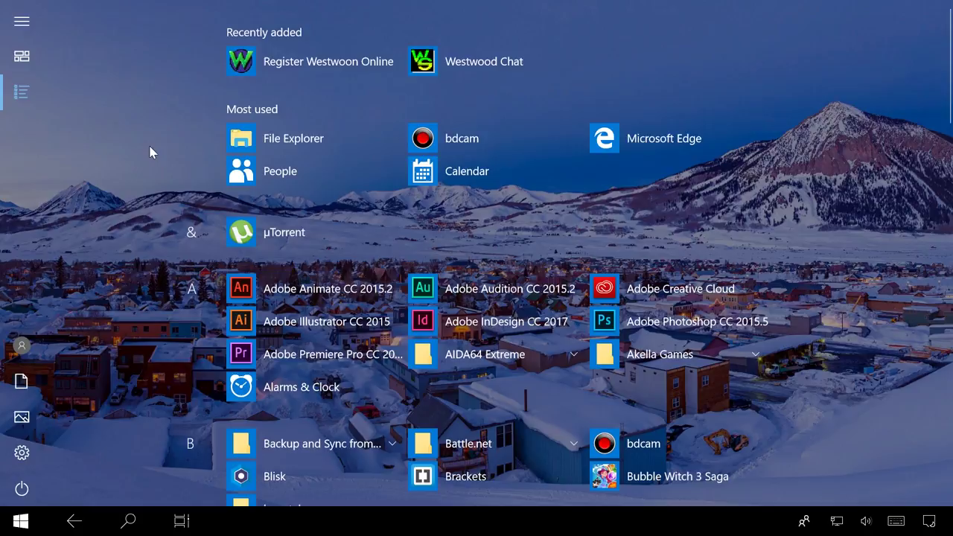
left_click(276, 142)
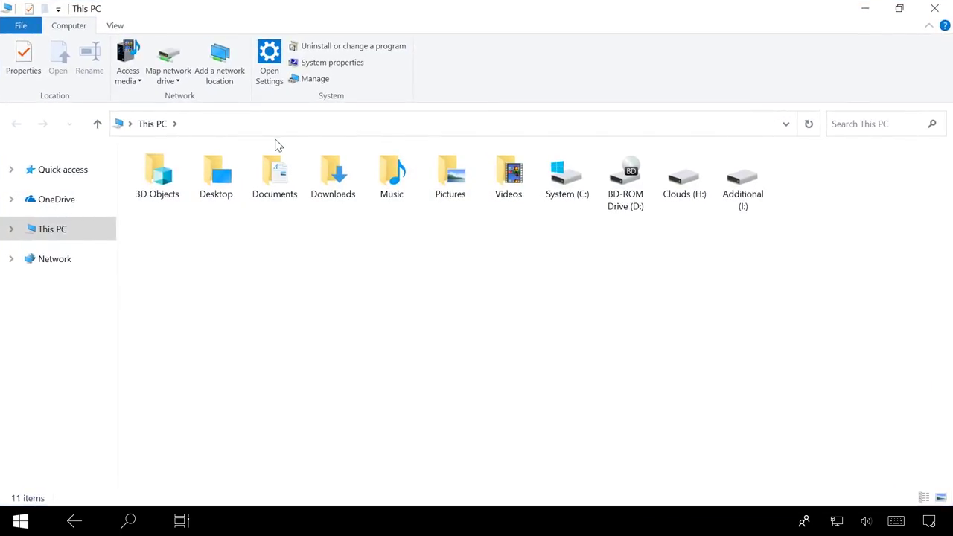
key("super")
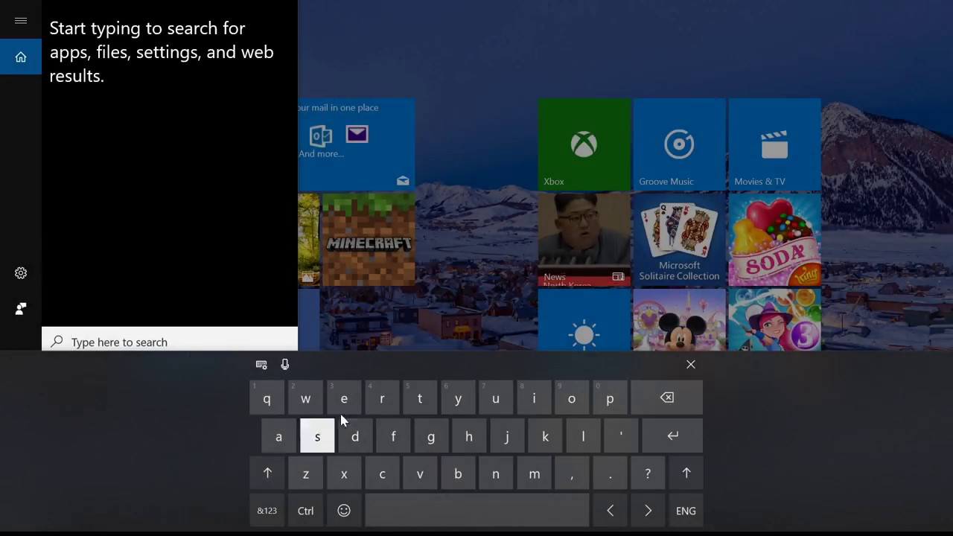
- Spell 'explorer' on the touch keyboard in the Start search box
left_click(344, 398)
left_click(344, 473)
left_click(610, 398)
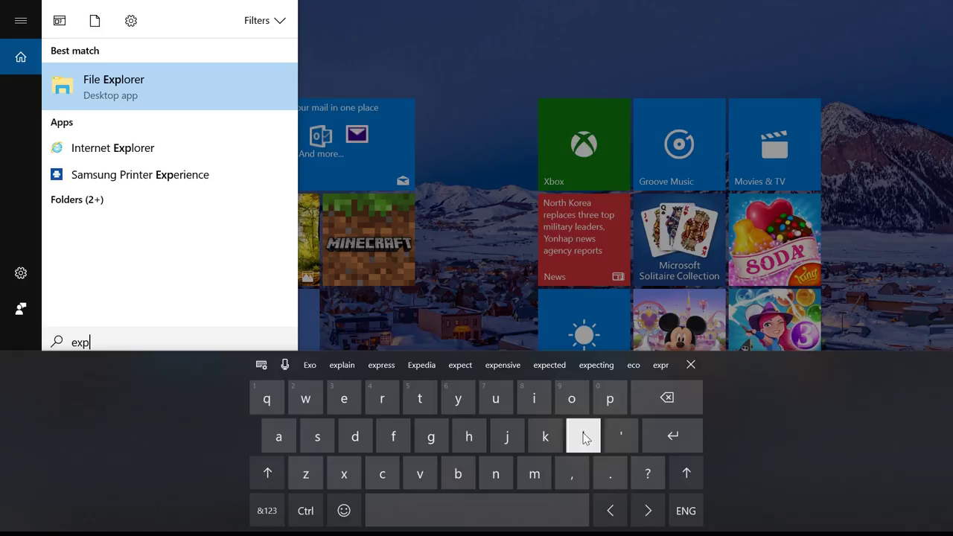
left_click(582, 436)
left_click(571, 398)
left_click(382, 398)
left_click(343, 398)
left_click(381, 398)
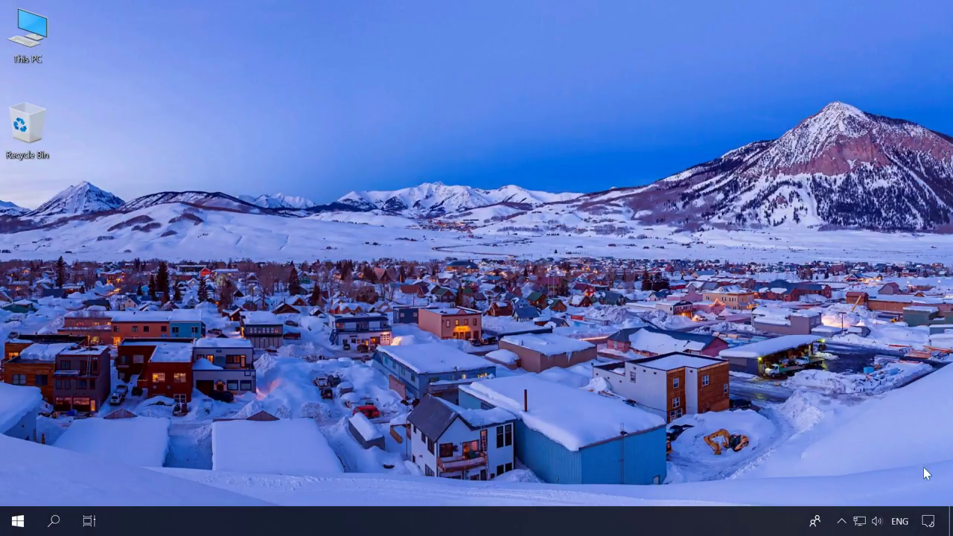
- Toggle Tablet mode on and then back off from the Action Center quick actions
left_click(929, 523)
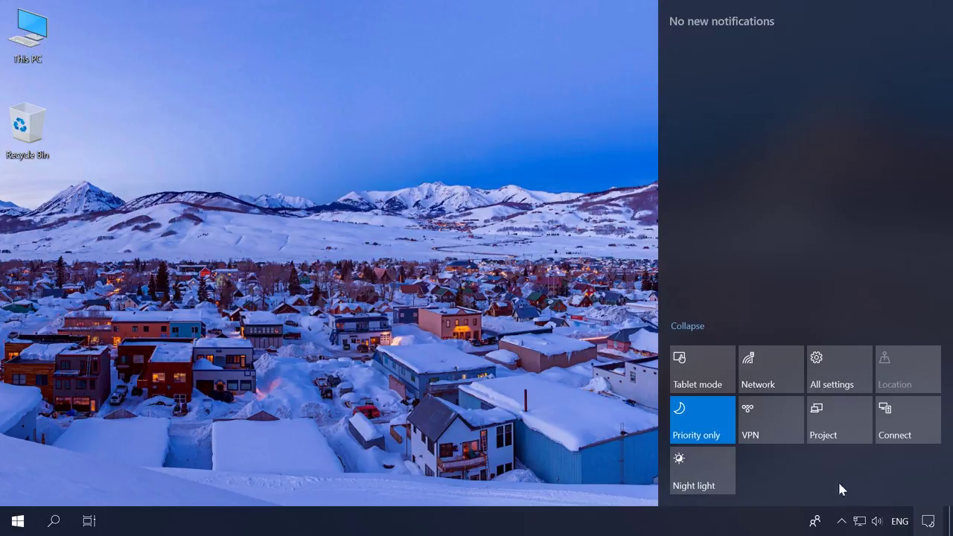
left_click(687, 367)
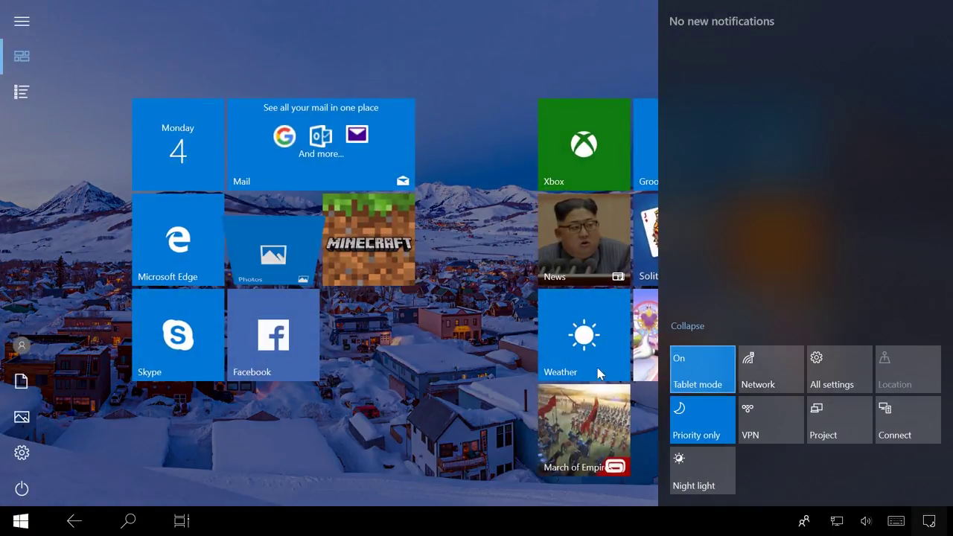
left_click(497, 362)
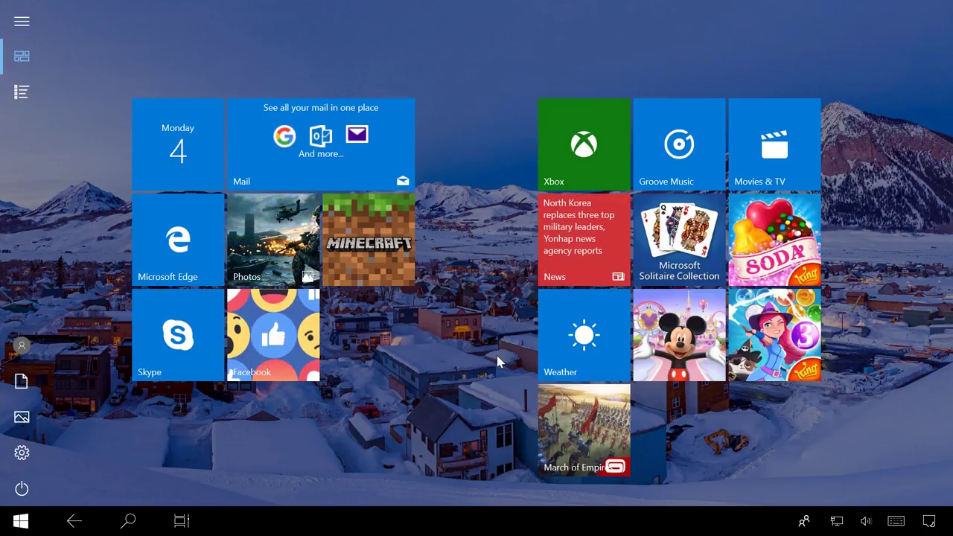
left_click(930, 523)
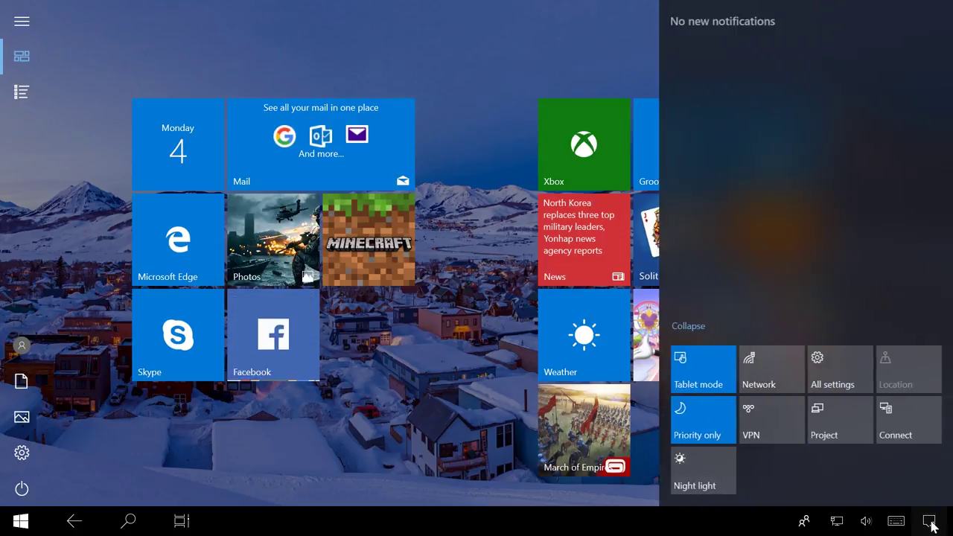
left_click(698, 378)
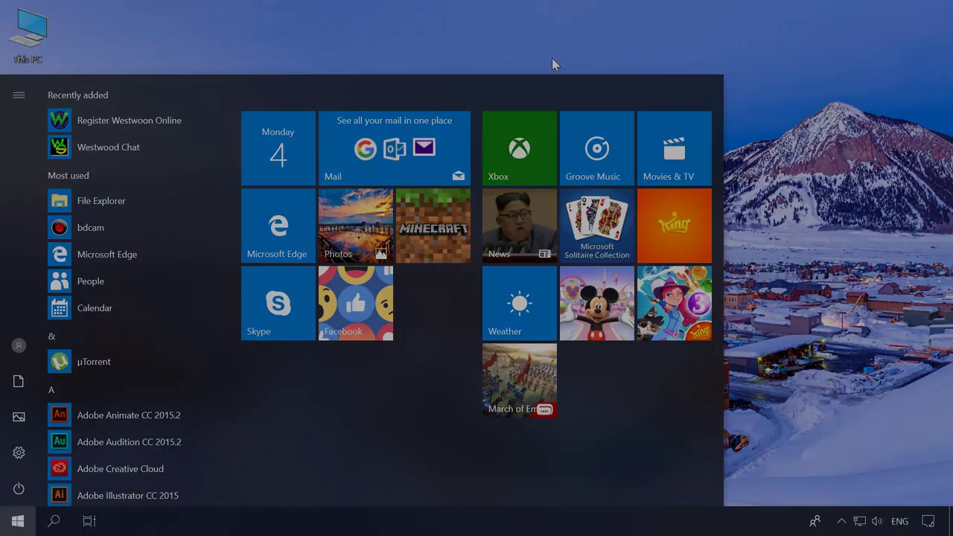
- Open the Action Center to view the quick actions, then close it
left_click(928, 520)
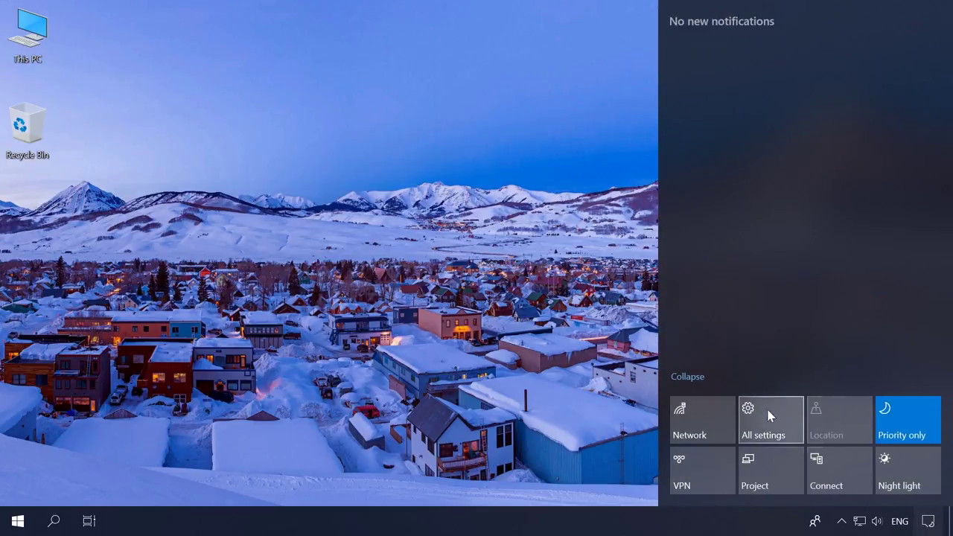
left_click(562, 423)
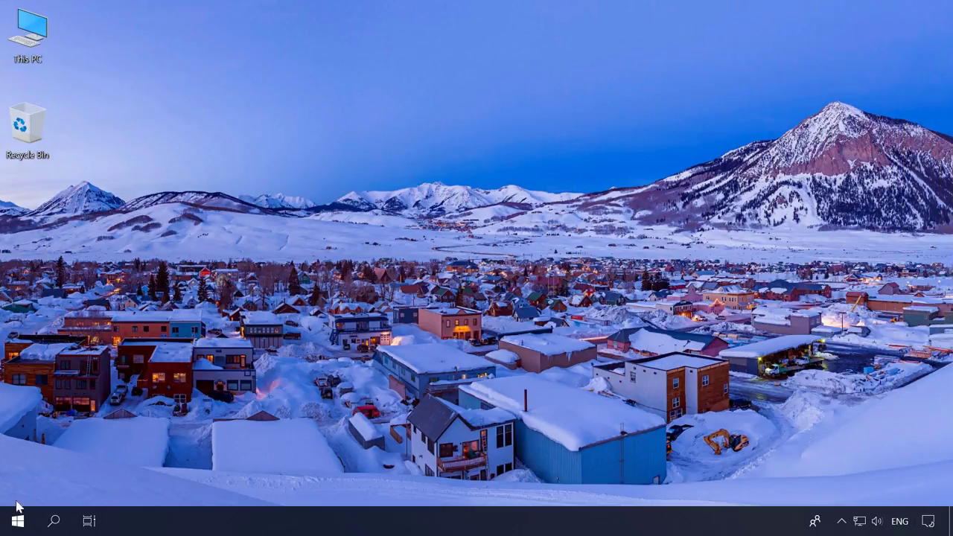
- Add Tablet mode under System > Notifications & actions quick actions, then check Action Center
left_click(18, 520)
left_click(18, 455)
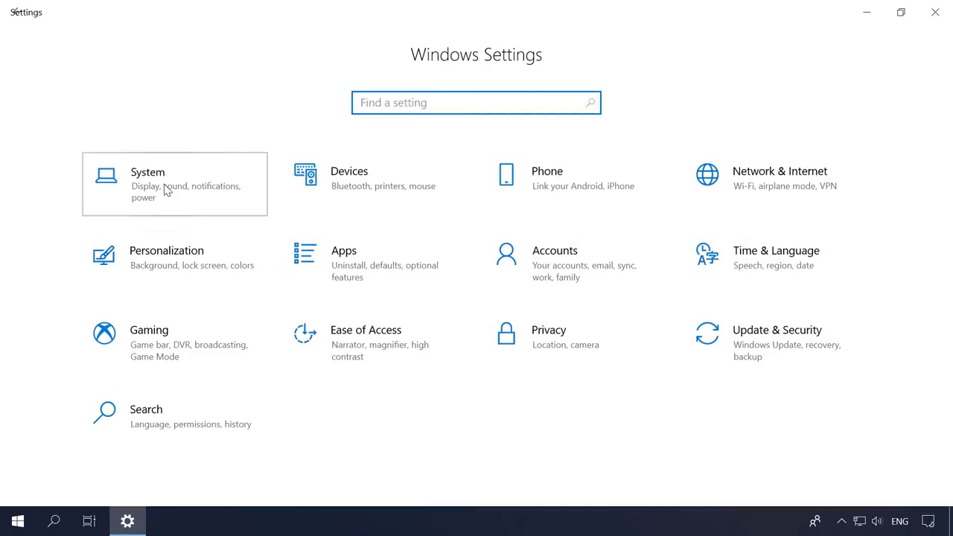
left_click(165, 189)
left_click(115, 235)
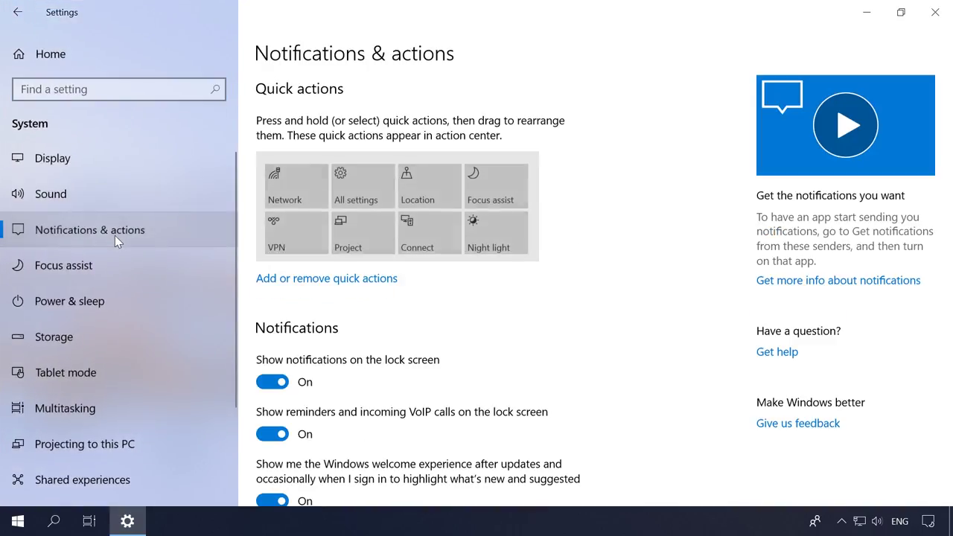
left_click(322, 280)
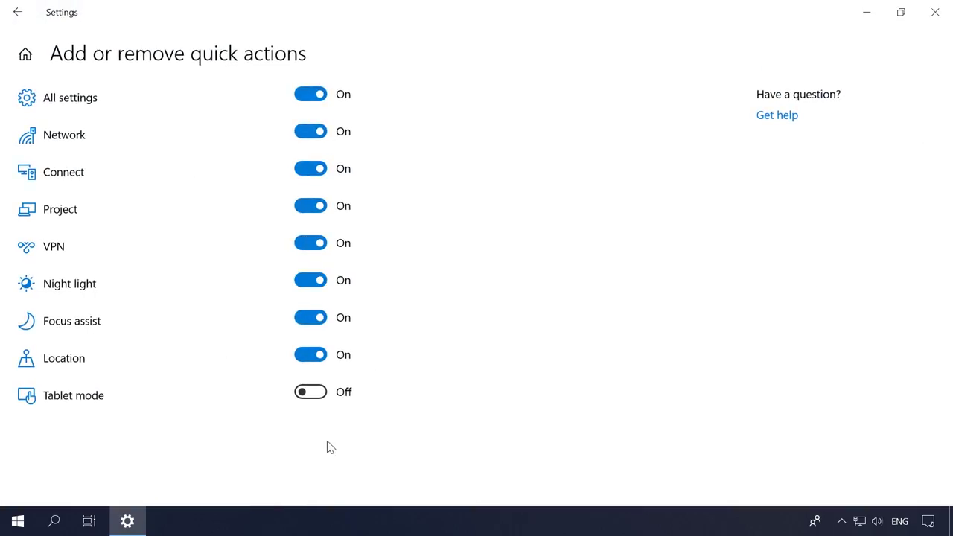
left_click(316, 400)
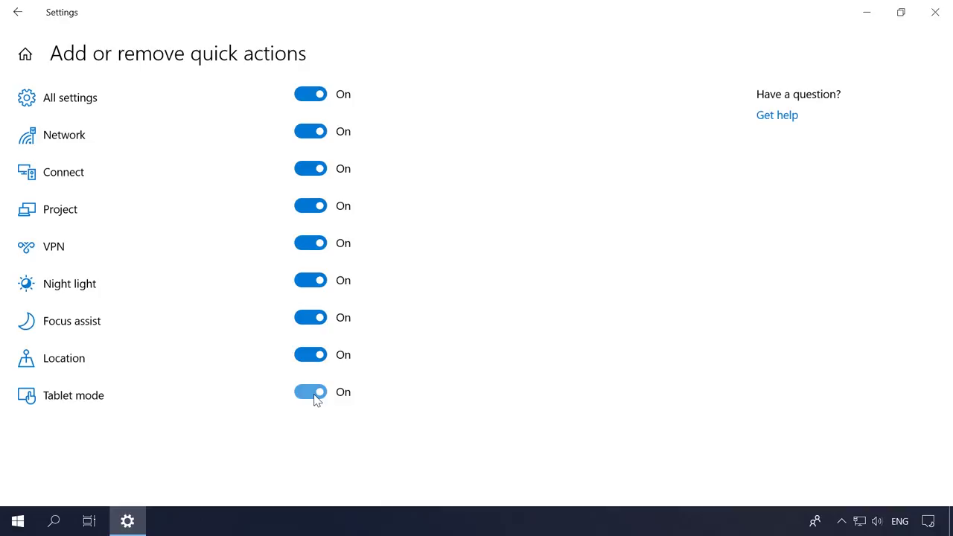
left_click(936, 13)
left_click(927, 521)
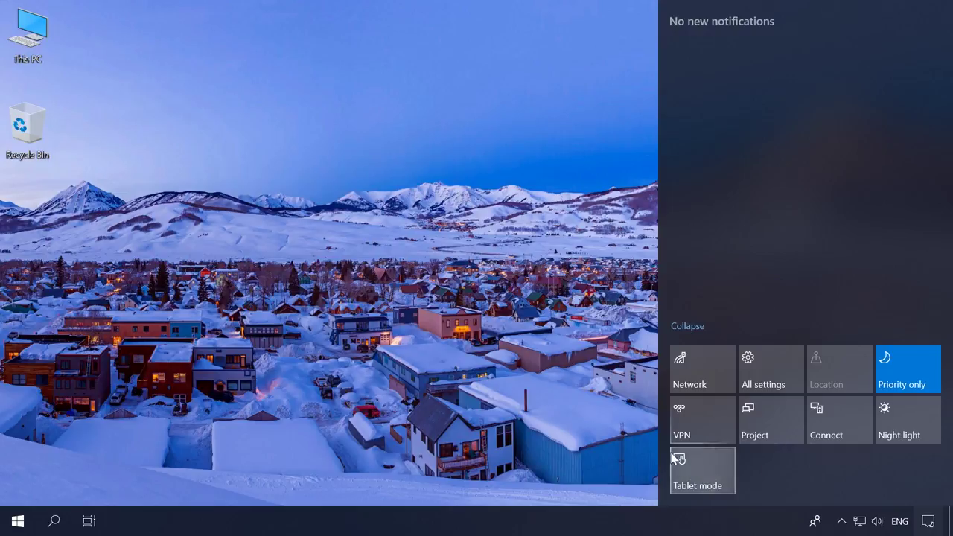
- Turn tablet mode on and keep 'use the appropriate mode for my hardware' at sign-in
left_click(710, 473)
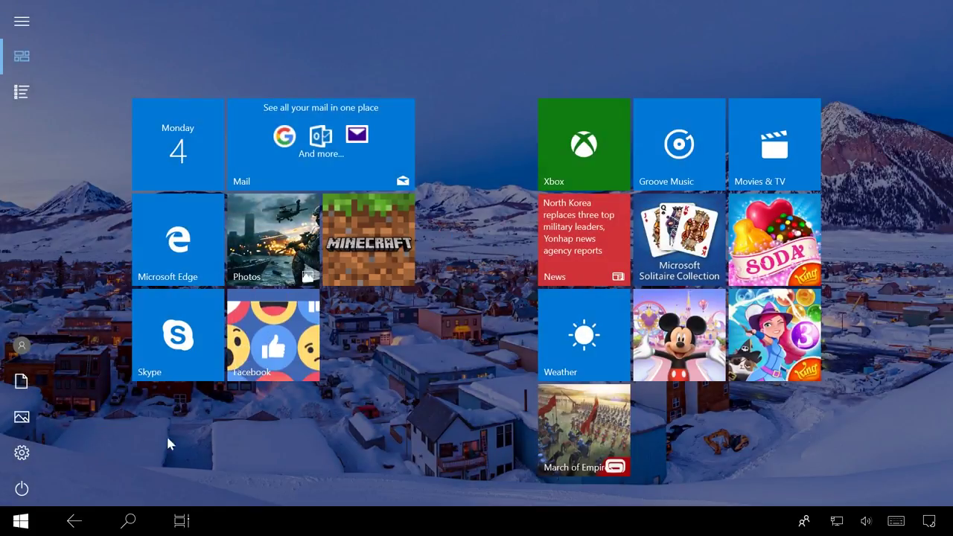
left_click(22, 452)
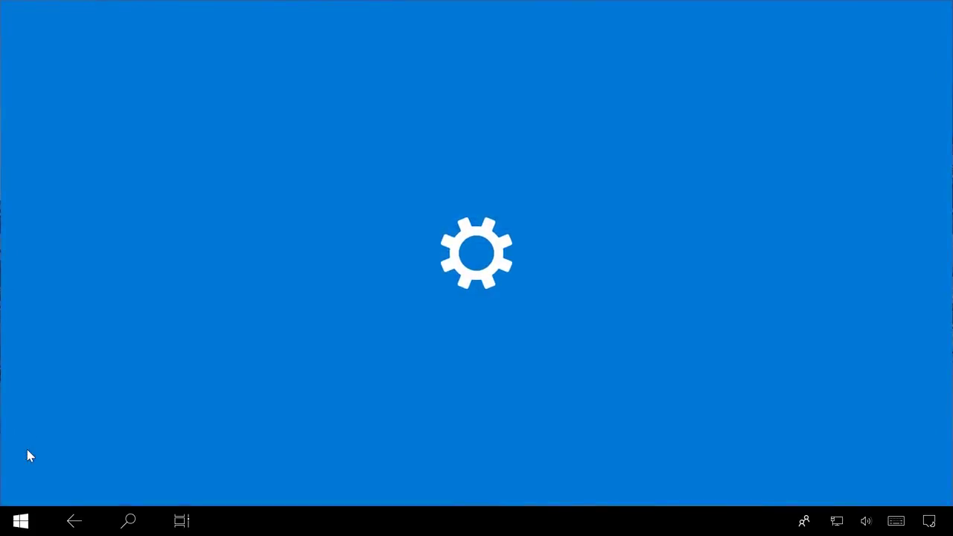
left_click(183, 188)
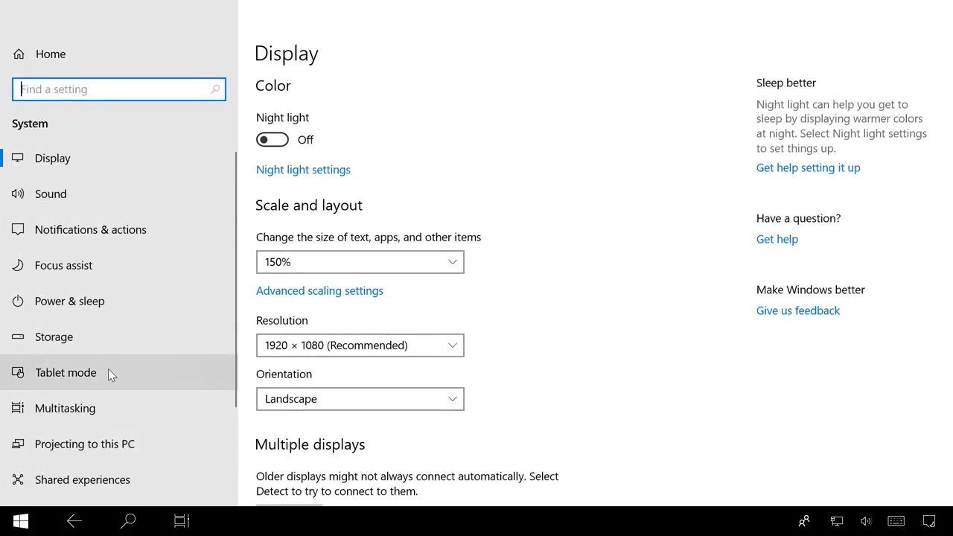
left_click(108, 369)
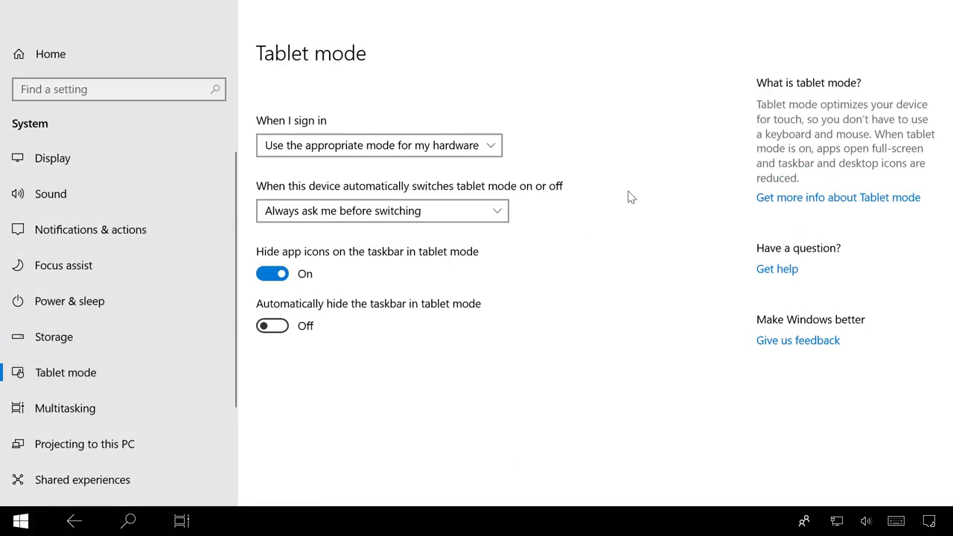
left_click(467, 148)
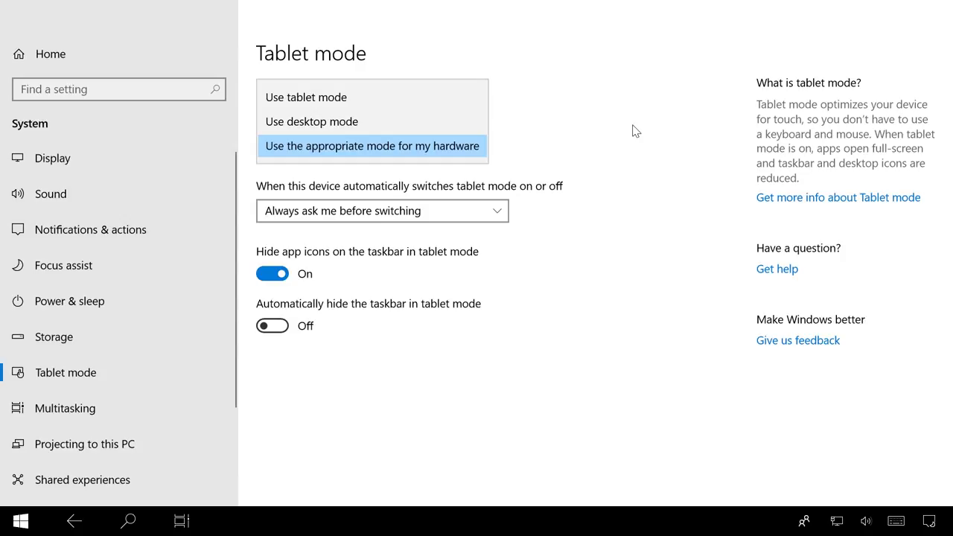
left_click(633, 131)
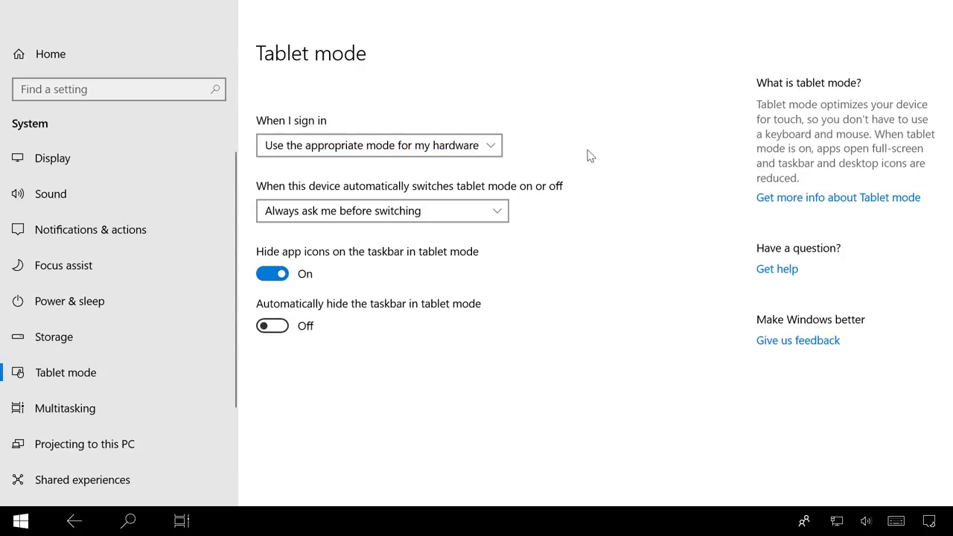
- List the automatic-switching options, with 'Always ask me before switching' currently selected
left_click(436, 214)
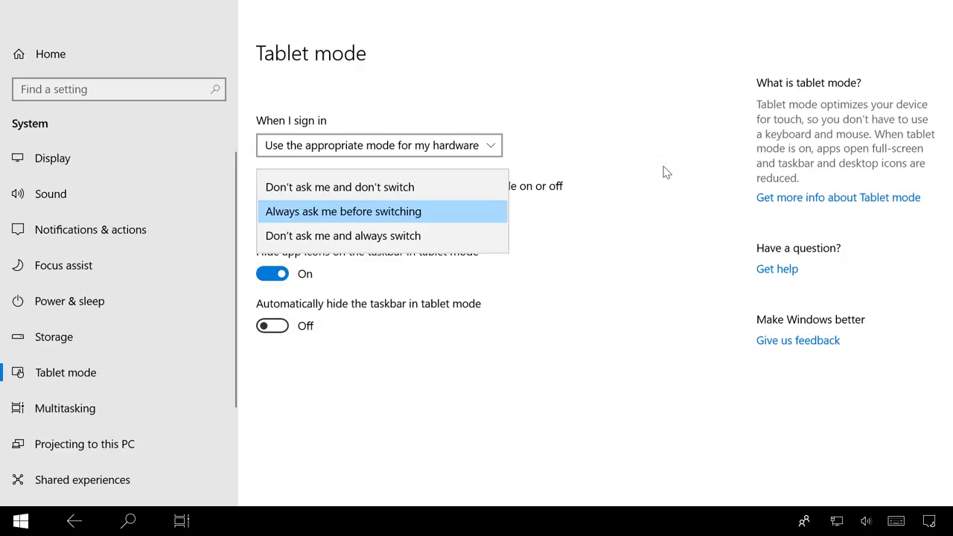
left_click(666, 173)
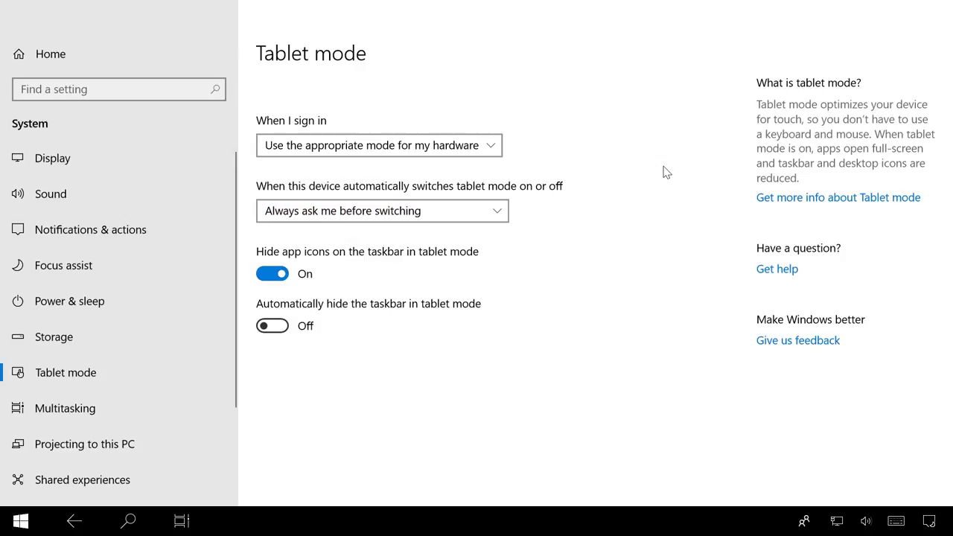
left_click(272, 276)
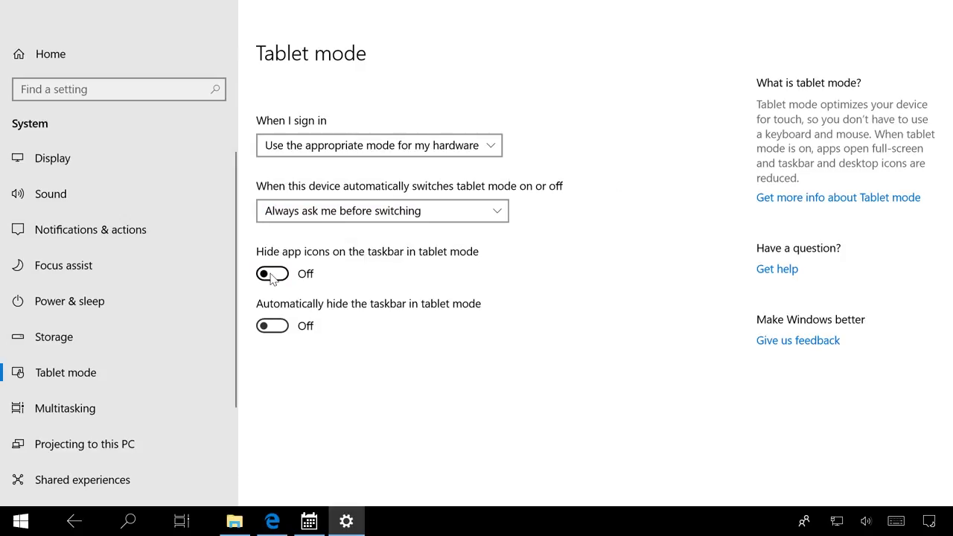
left_click(273, 276)
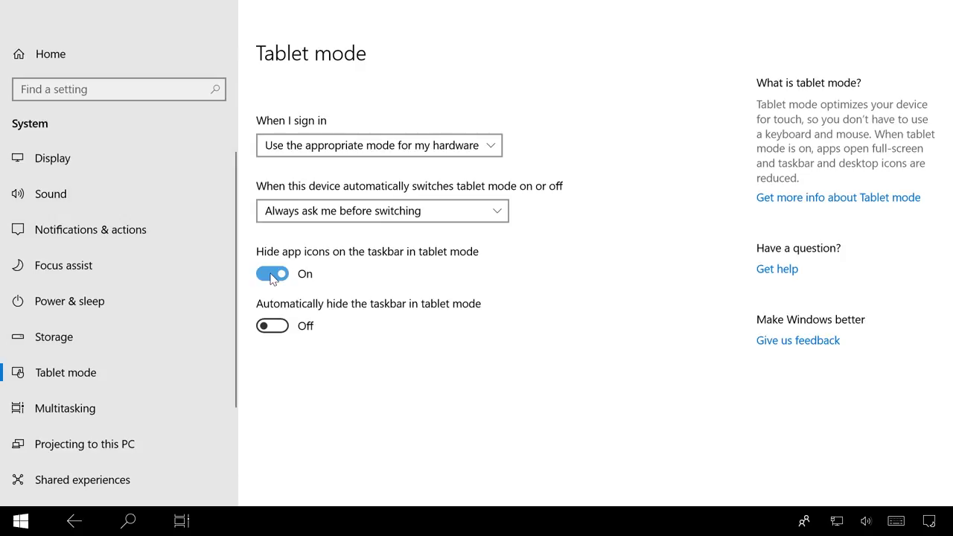
left_click(275, 326)
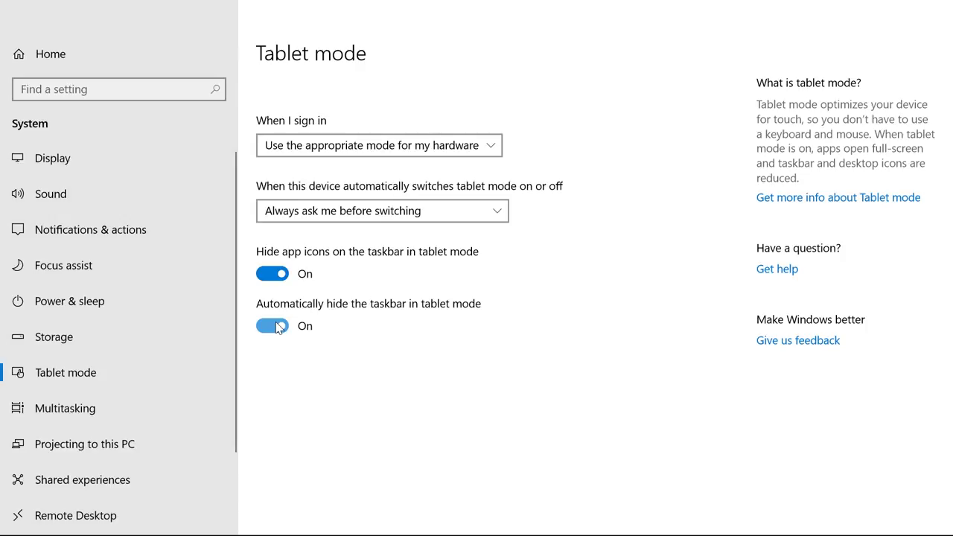
left_click(277, 327)
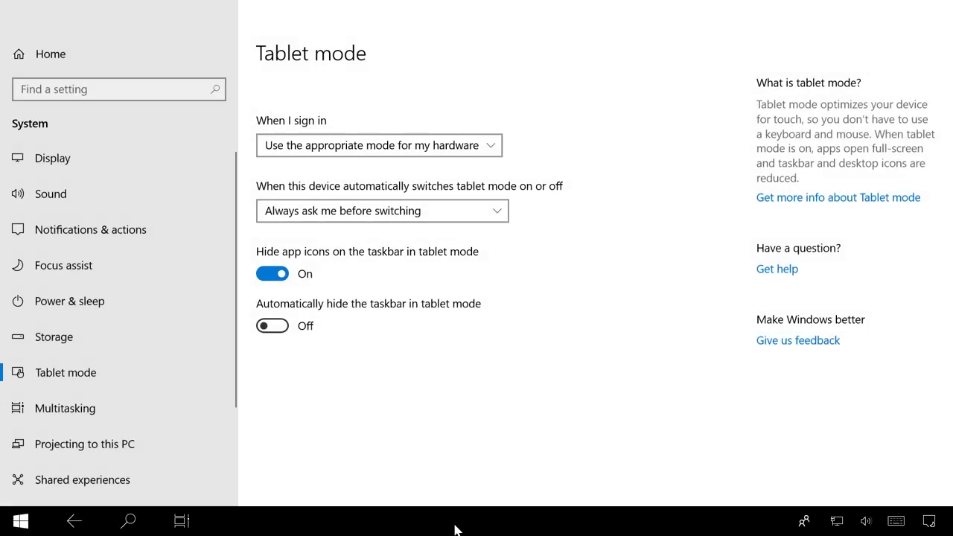
- Enable taskbar app icons and auto-hide, then open Task View showing all open windows
right_click(456, 528)
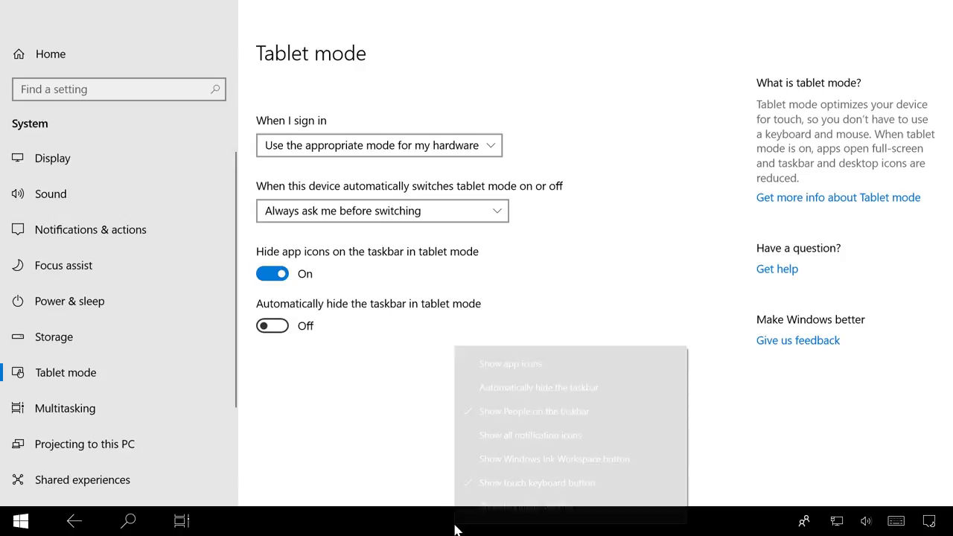
left_click(520, 366)
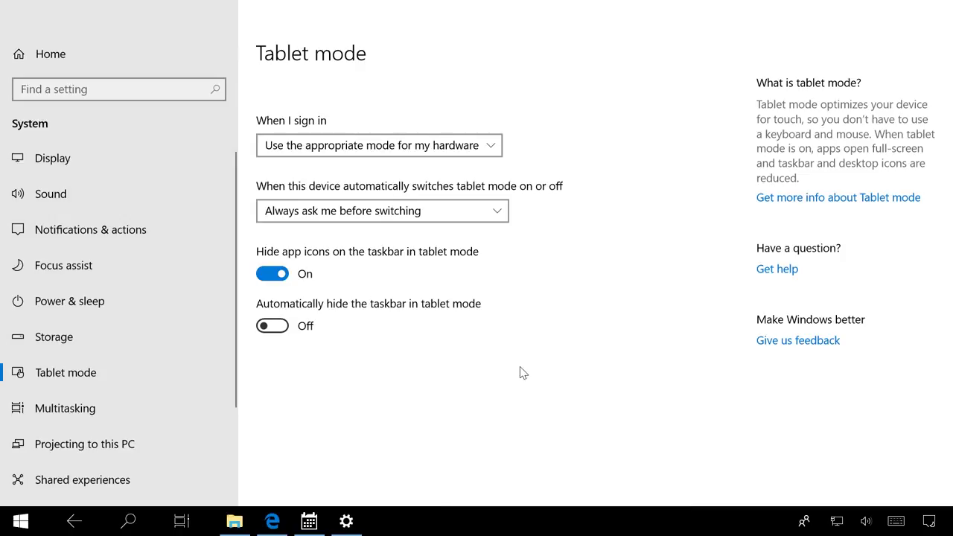
right_click(503, 525)
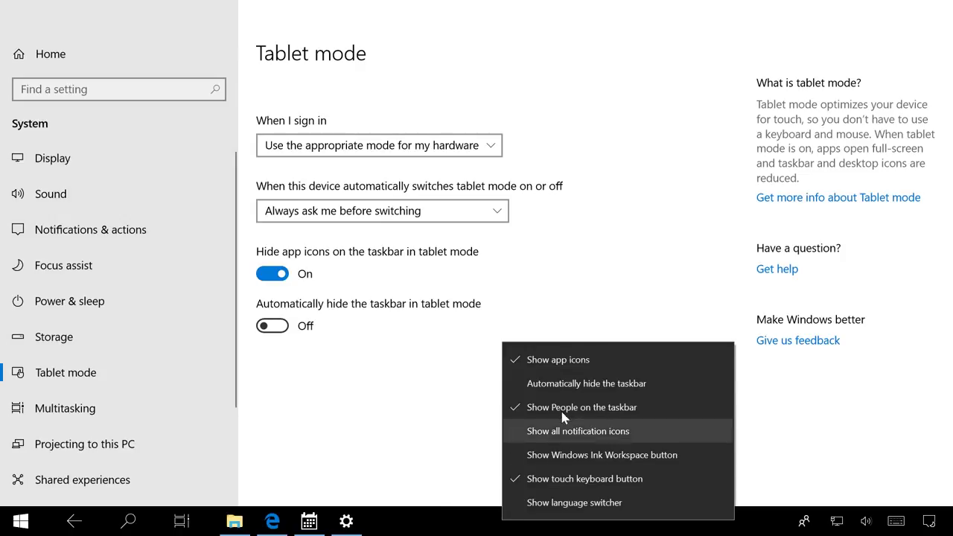
left_click(561, 383)
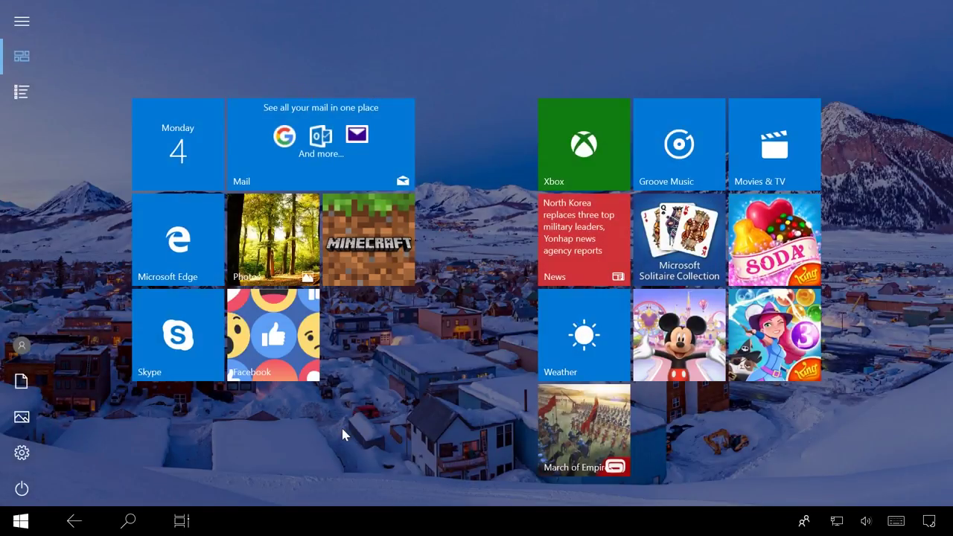
left_click(177, 523)
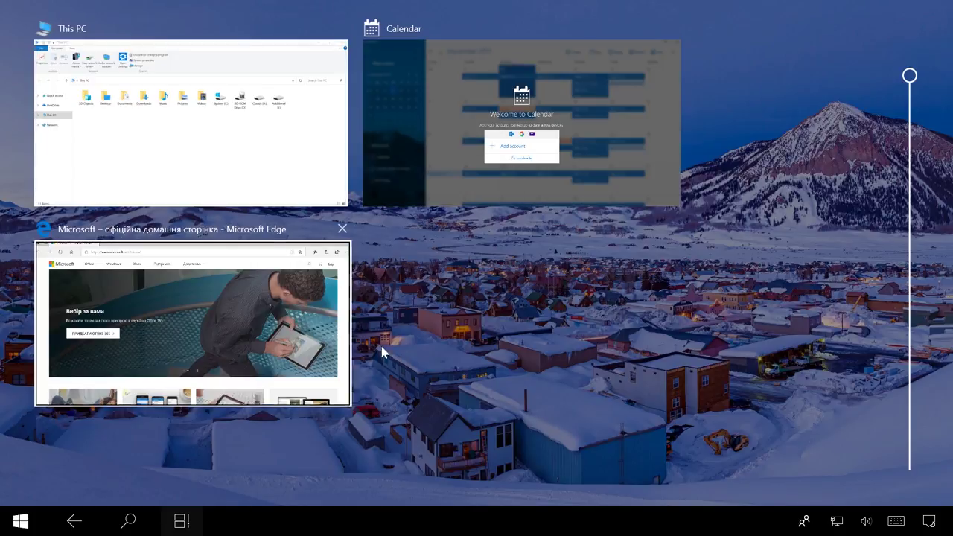
- Pin Firefox to Start from the All apps list and return to the tiles view
left_click(424, 376)
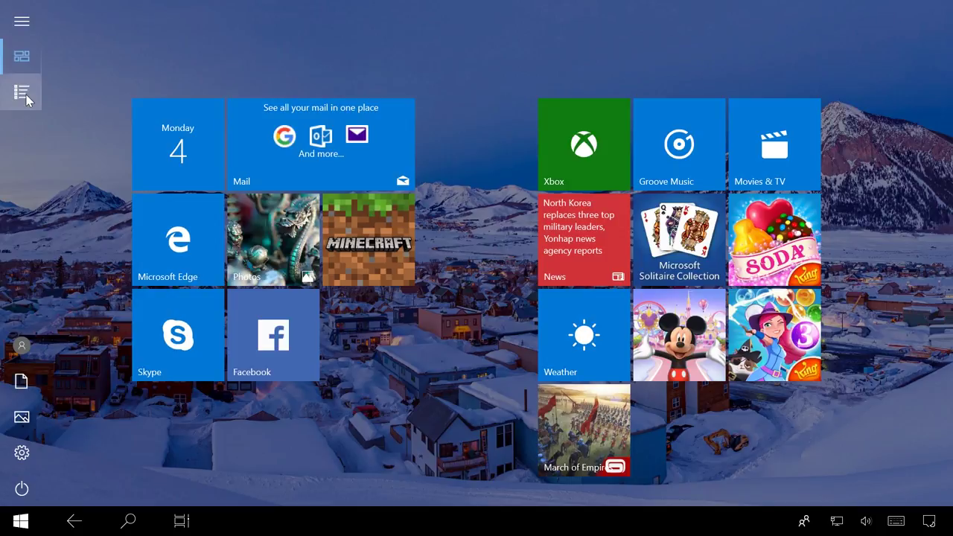
left_click(24, 95)
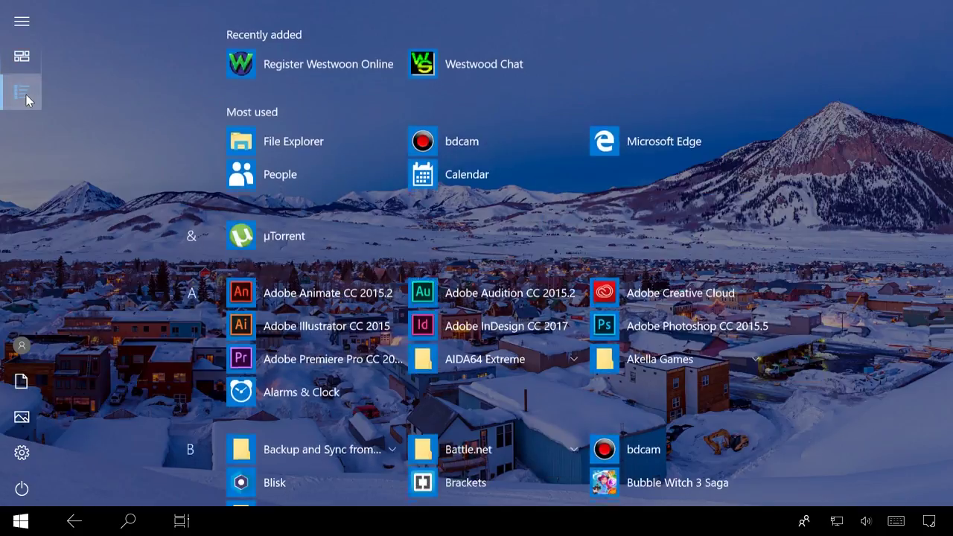
scroll(151, 105, "down", 2)
scroll(151, 105, "down", 2)
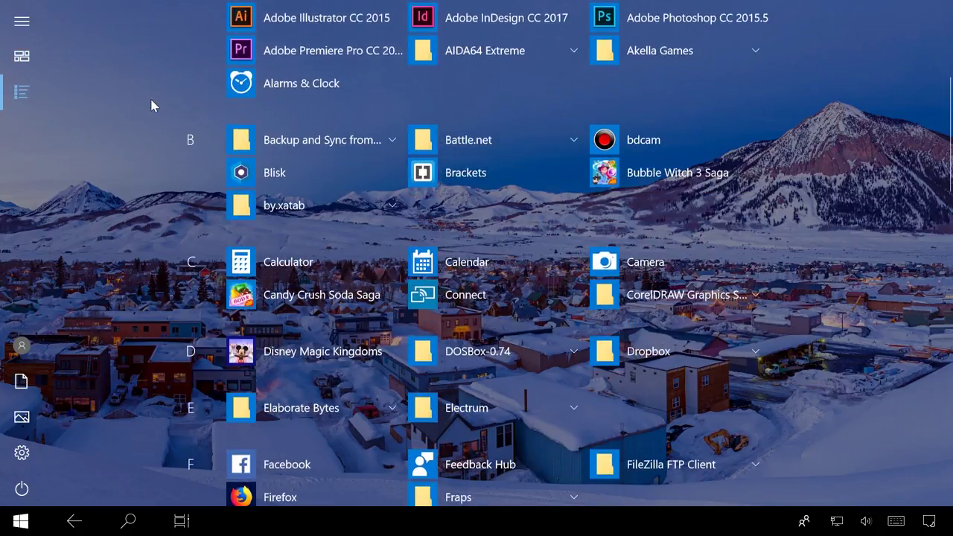
scroll(151, 105, "down", 2)
scroll(151, 105, "down", 2)
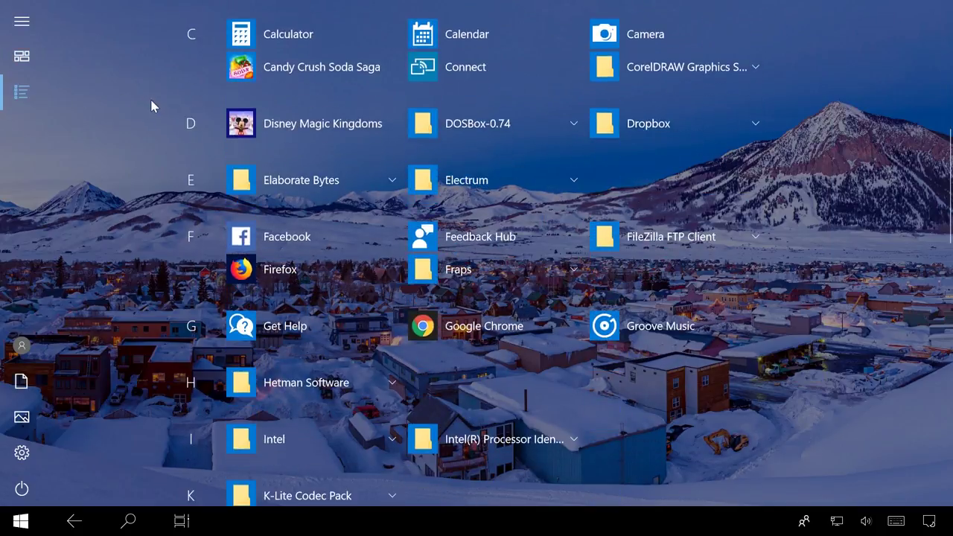
right_click(279, 269)
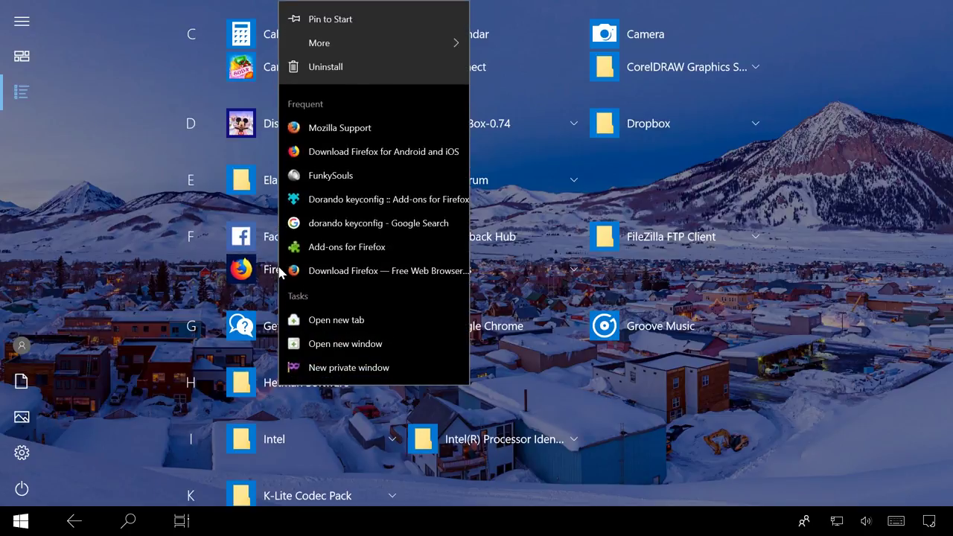
left_click(332, 18)
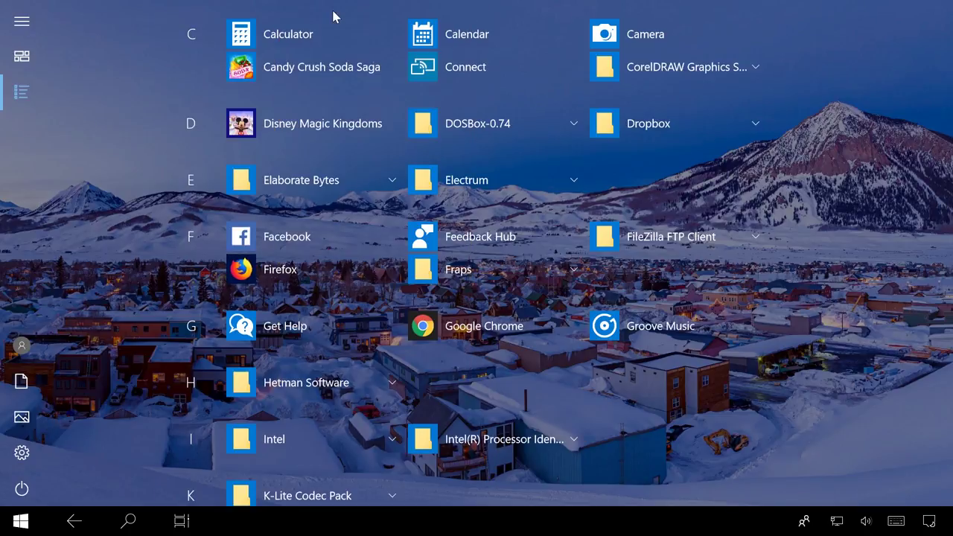
left_click(22, 56)
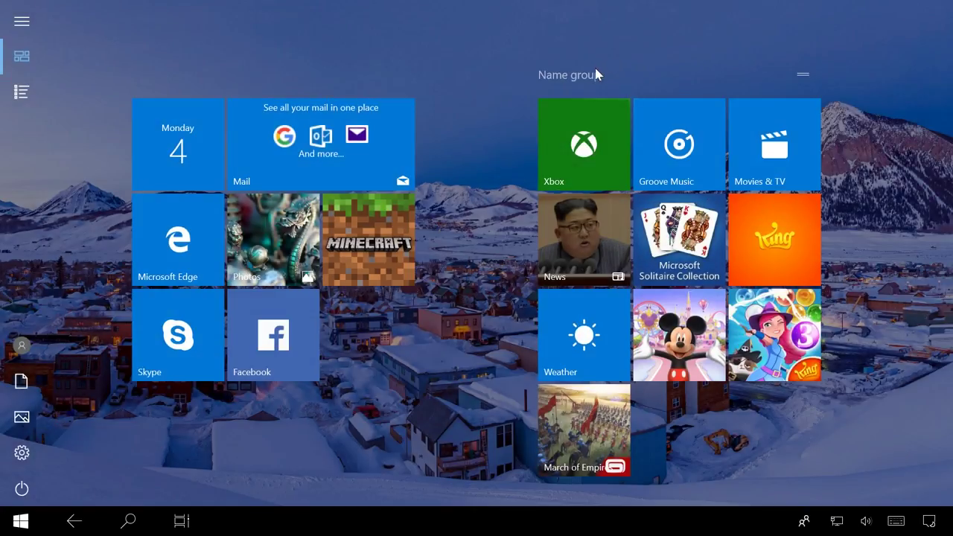
- Name the right-hand tile group 'work'
left_click(589, 72)
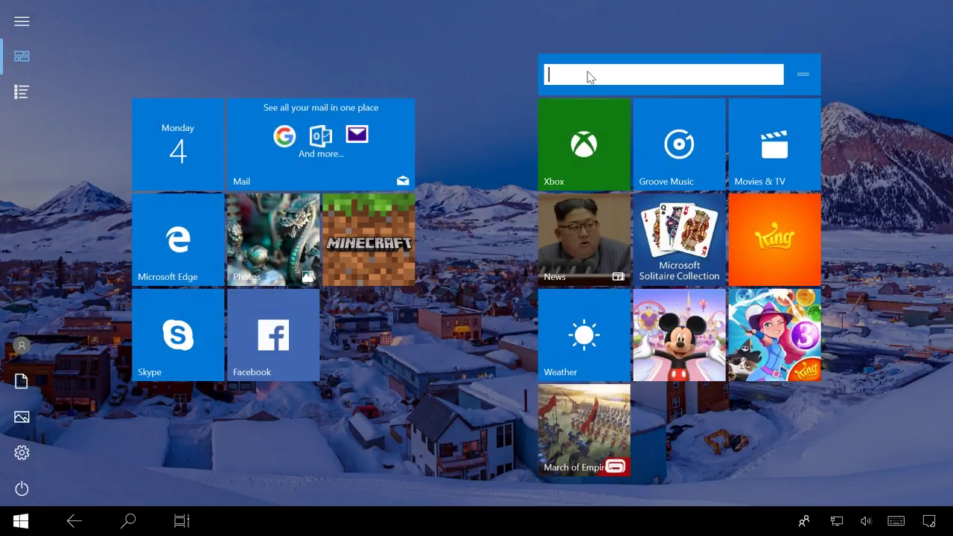
type("wor")
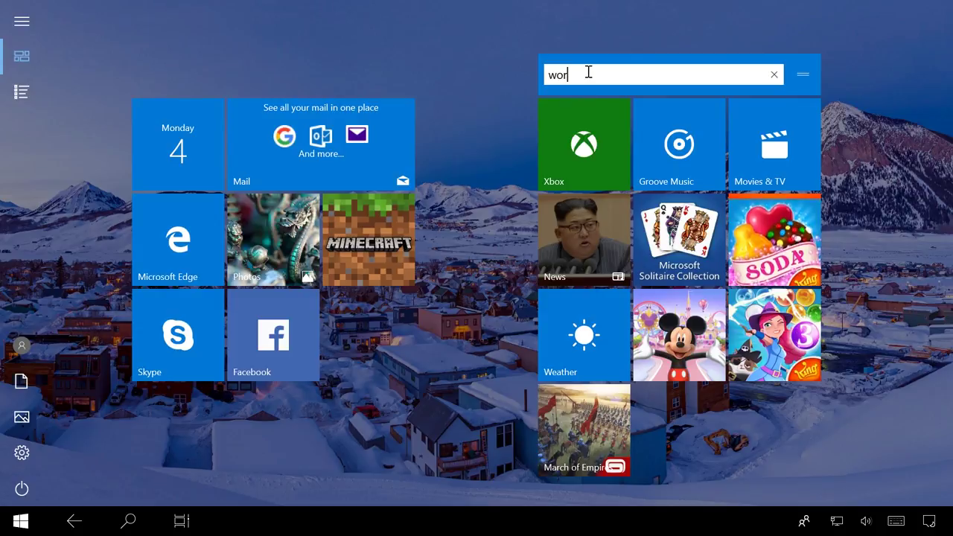
type("k")
key("Return")
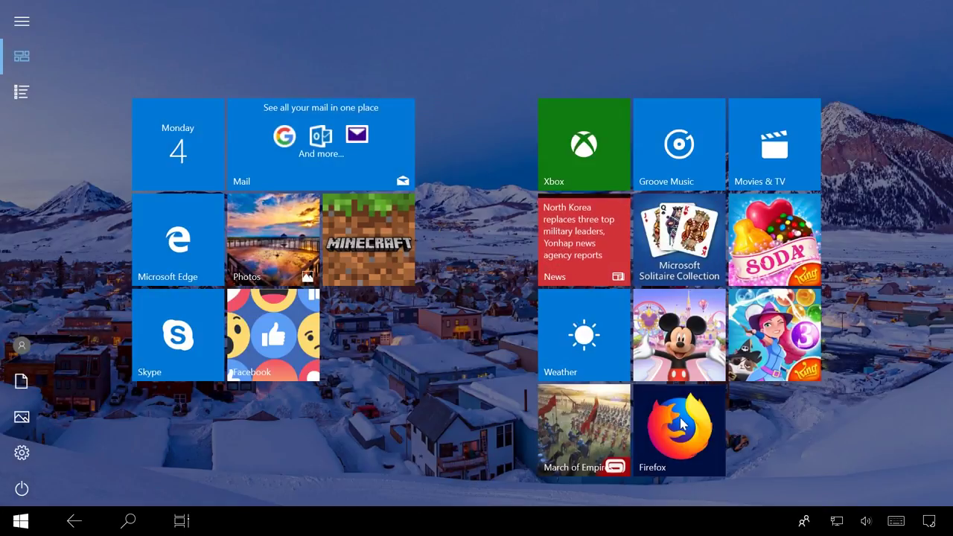
- Unpin the Firefox tile from Start and resize the Facebook tile to Small
right_click(681, 422)
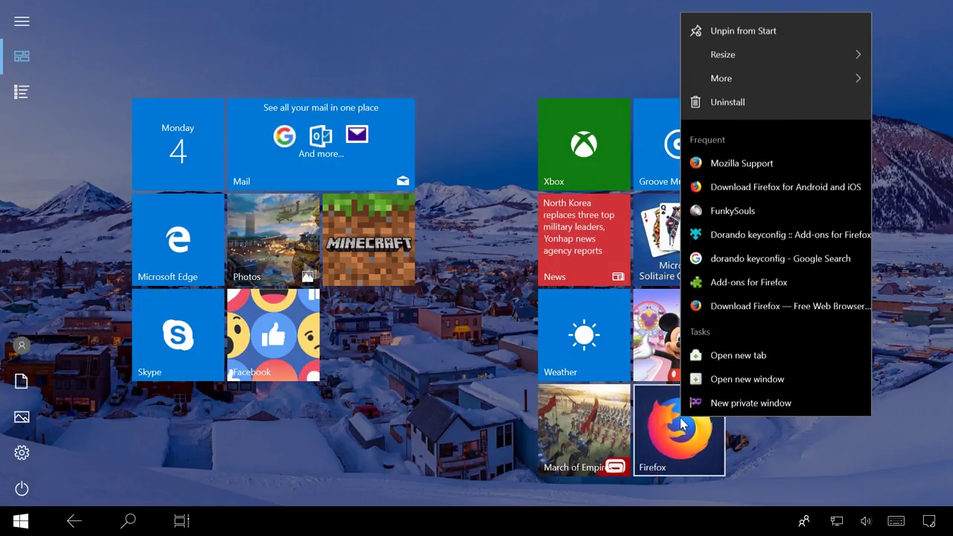
left_click(743, 27)
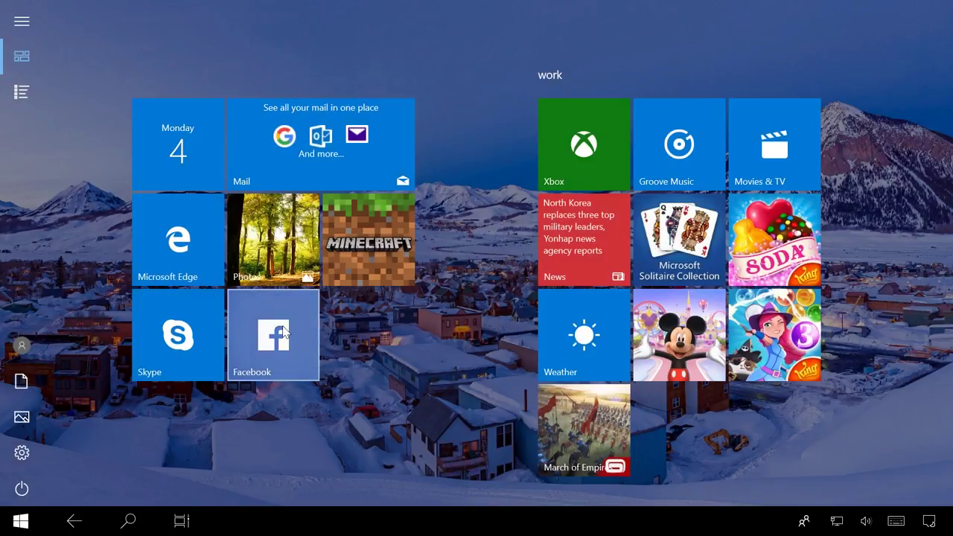
right_click(283, 330)
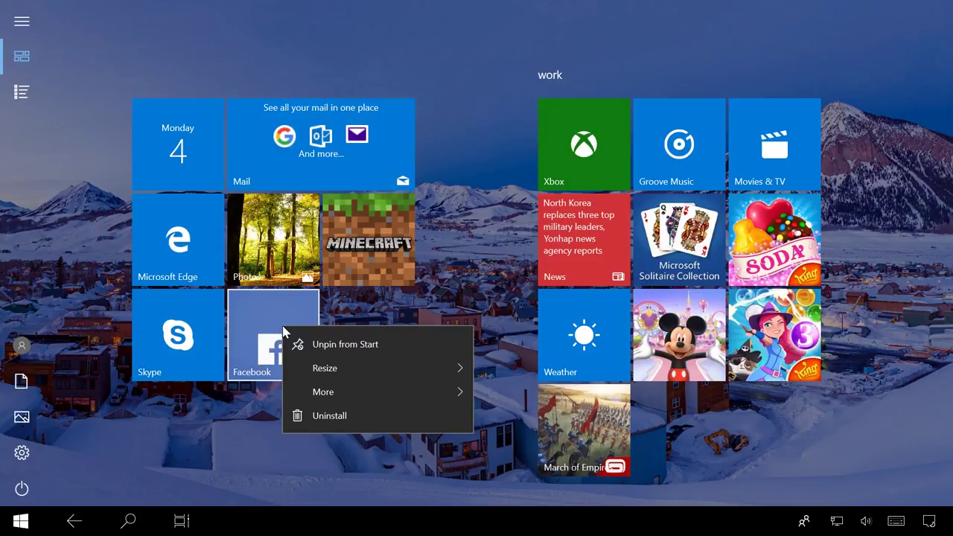
mouse_move(378, 367)
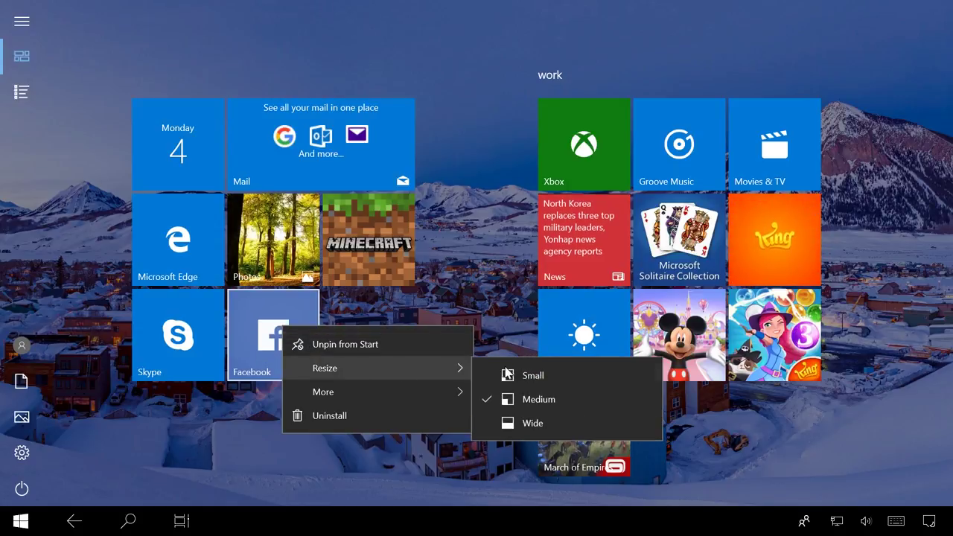
left_click(507, 374)
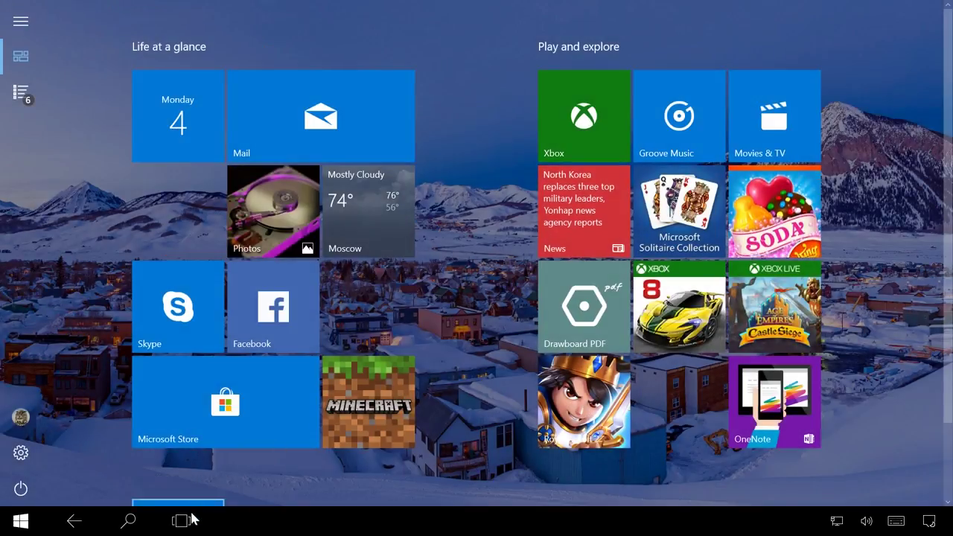
- Snap Calendar left and Edge right via Task View, close Edge, and return to the Start tiles
left_click(181, 521)
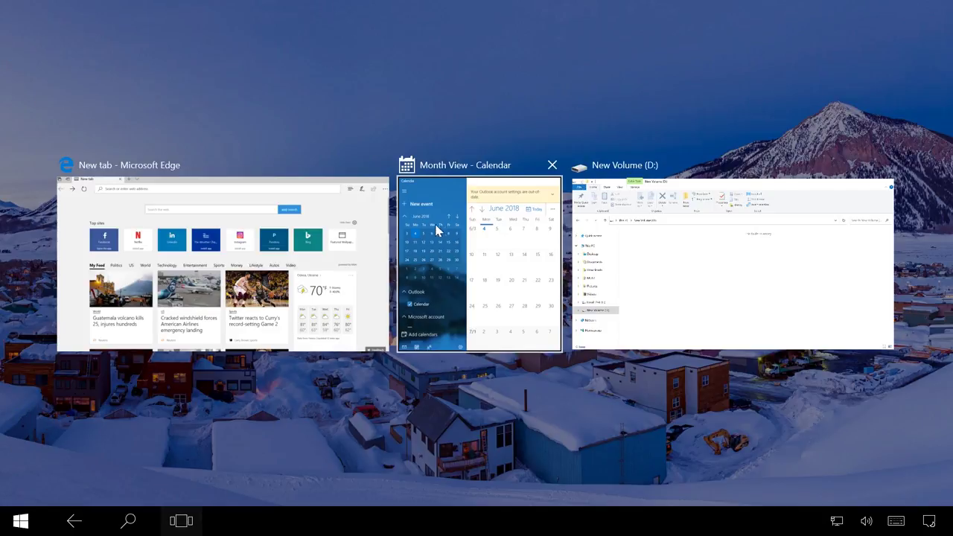
mouse_move(480, 264)
left_mouse_down()
mouse_move(159, 319)
mouse_move(3, 299)
left_mouse_up()
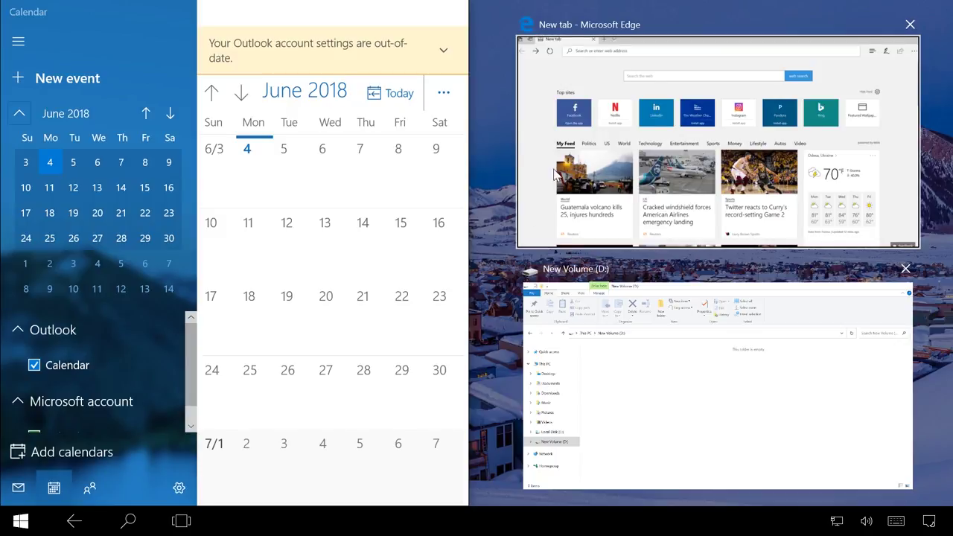
left_click(555, 174)
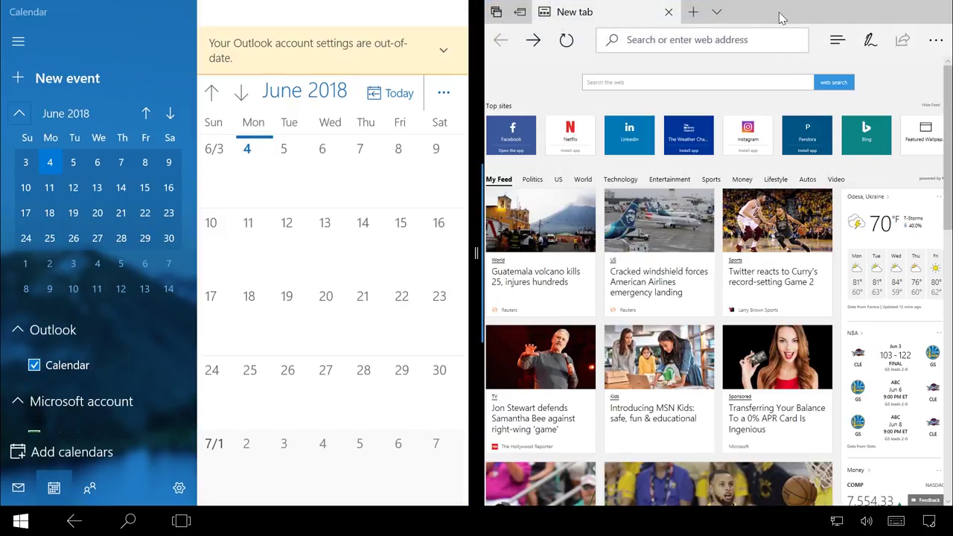
left_click_drag(778, 17, 679, 530)
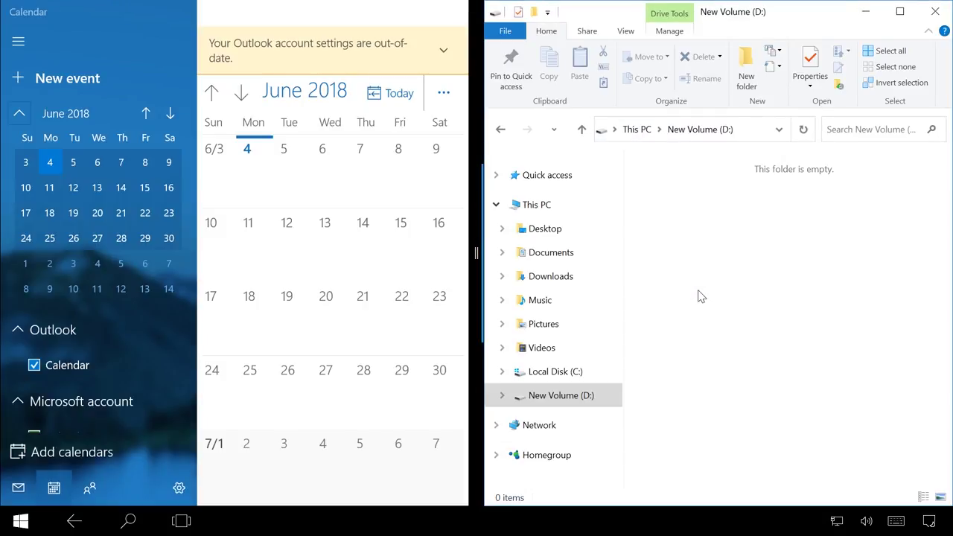
left_click(18, 522)
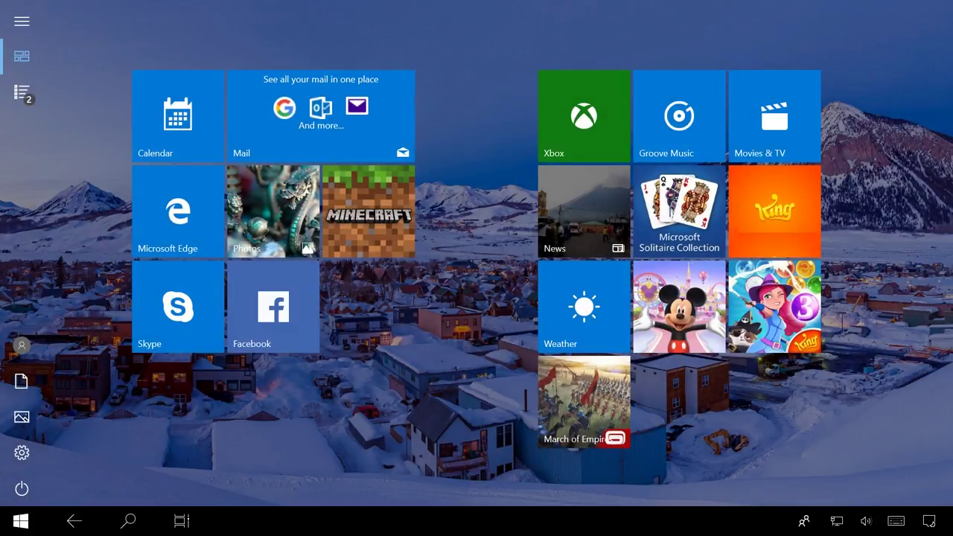
left_click(272, 298)
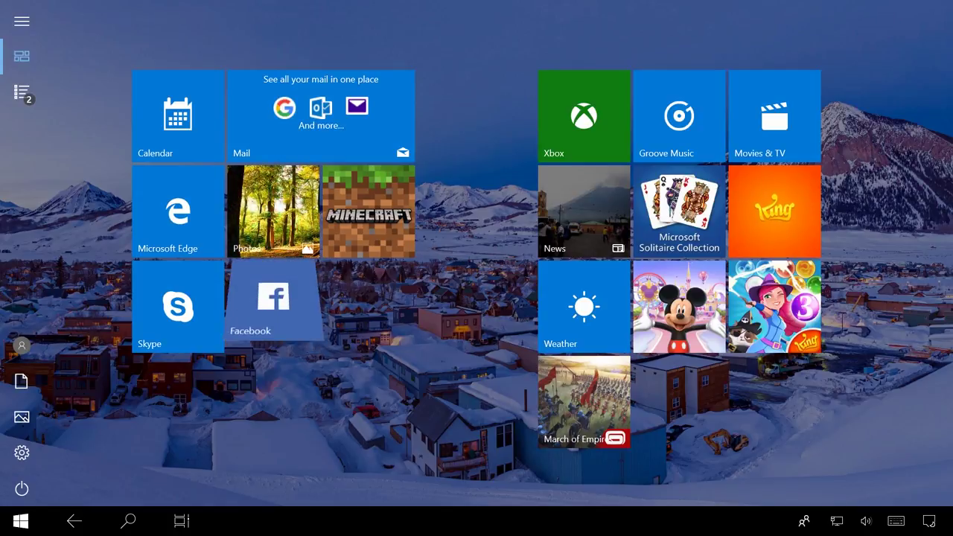